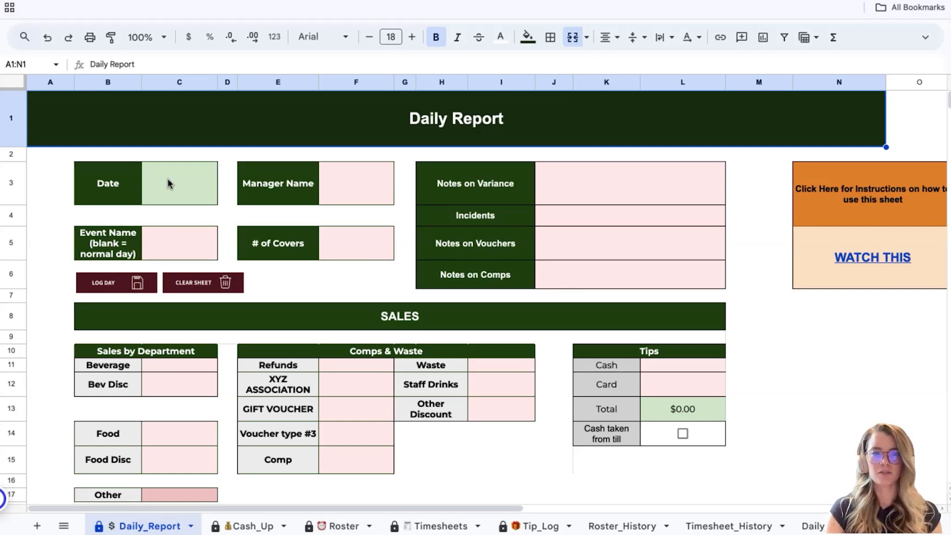
- Fill in the daily report header with the date 13/1/2026, the manager's name and 150 covers
{"action": "double_click", "coordinate": [167, 184]}
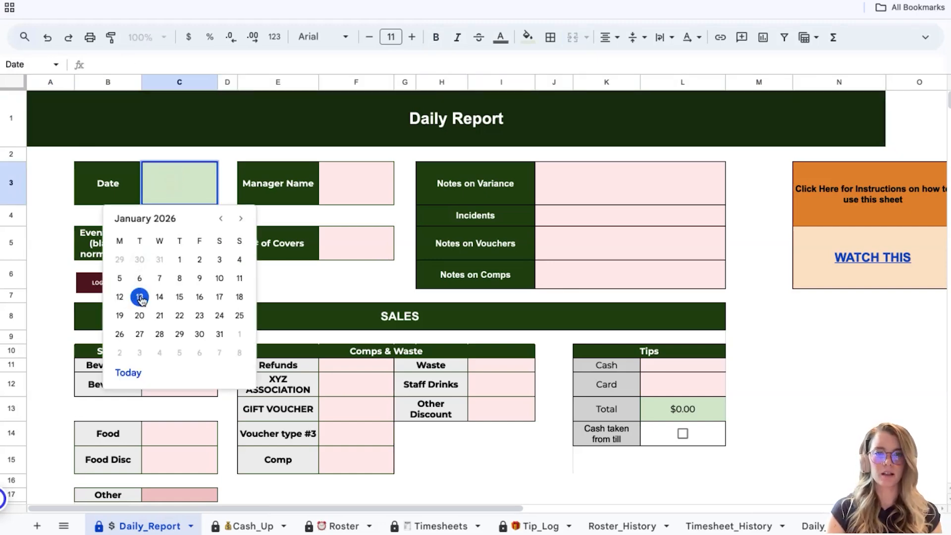
{"action": "left_click", "coordinate": [140, 298]}
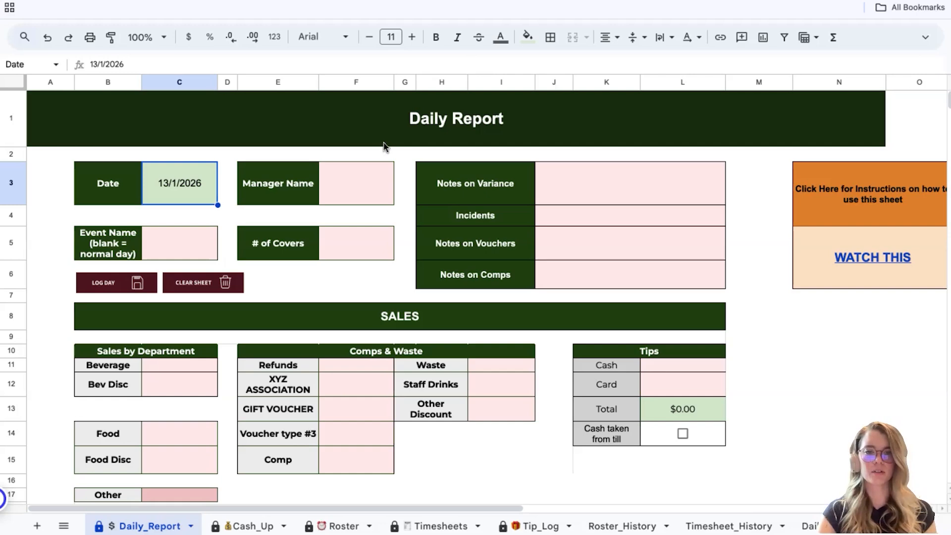
{"action": "left_click", "coordinate": [361, 183]}
{"action": "type", "text": "Sarah"}
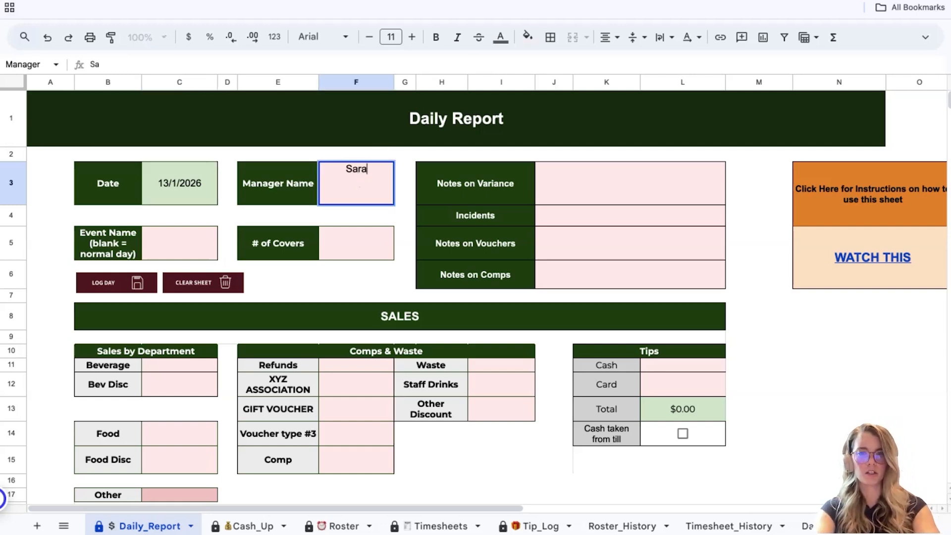
{"action": "left_click", "coordinate": [363, 244]}
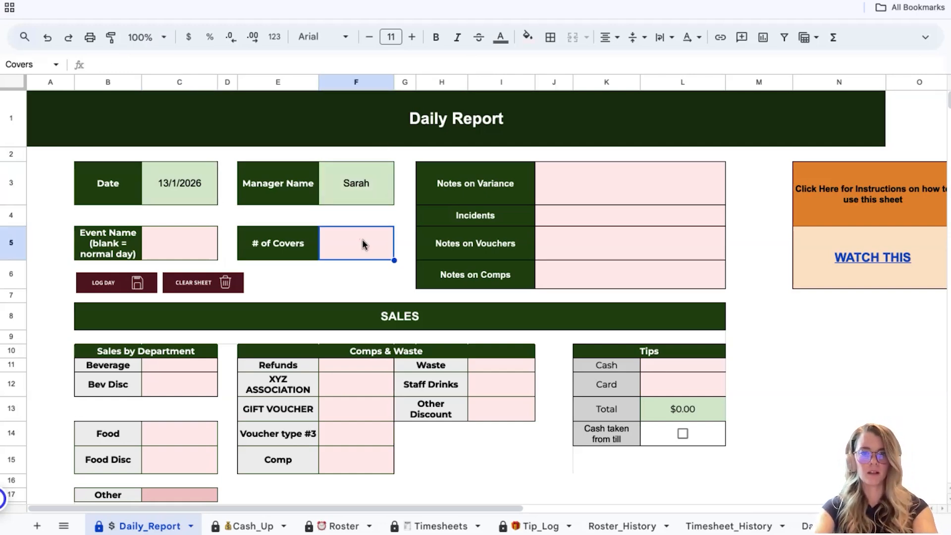
{"action": "type", "text": "150"}
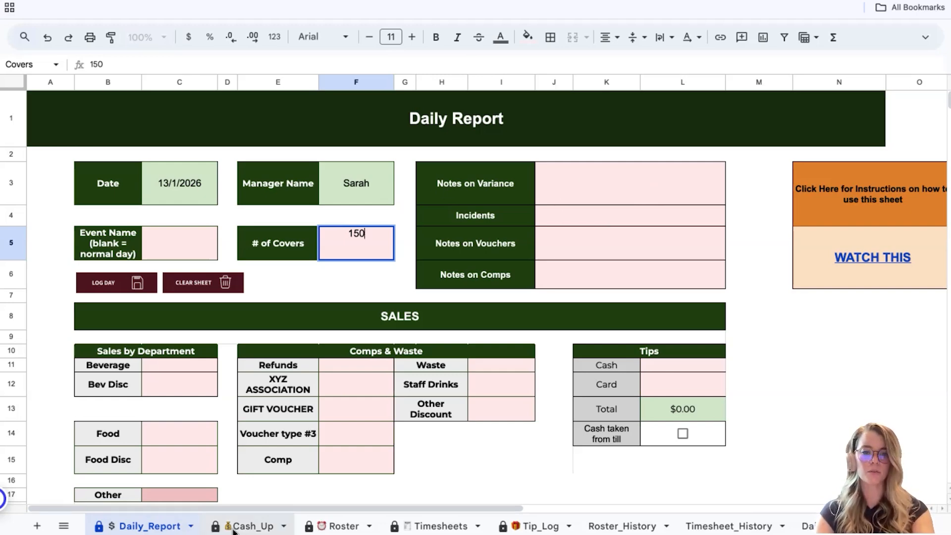
- Check the Cash_Up sheet briefly and record the incident "something happened at 9pm" in the Daily_Report sheet
{"action": "left_click", "coordinate": [248, 527]}
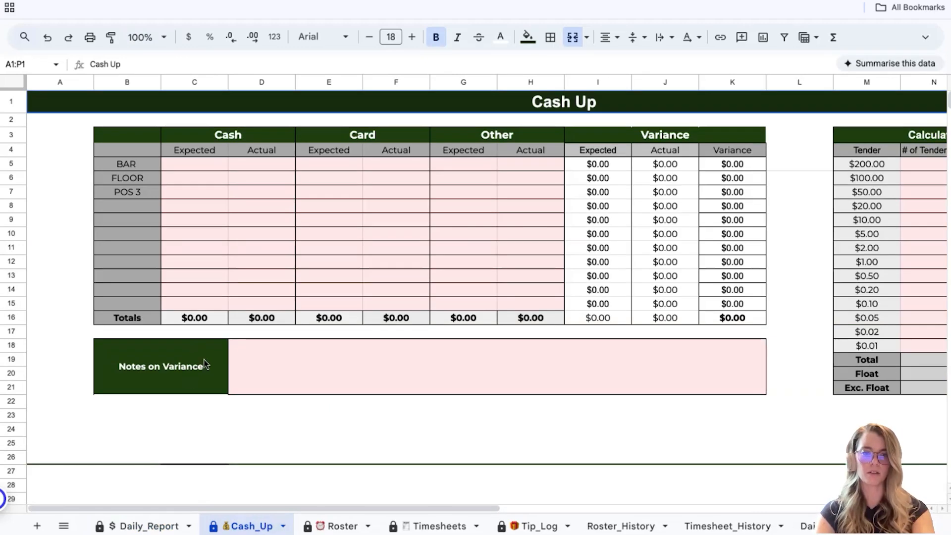
{"action": "left_click", "coordinate": [142, 527]}
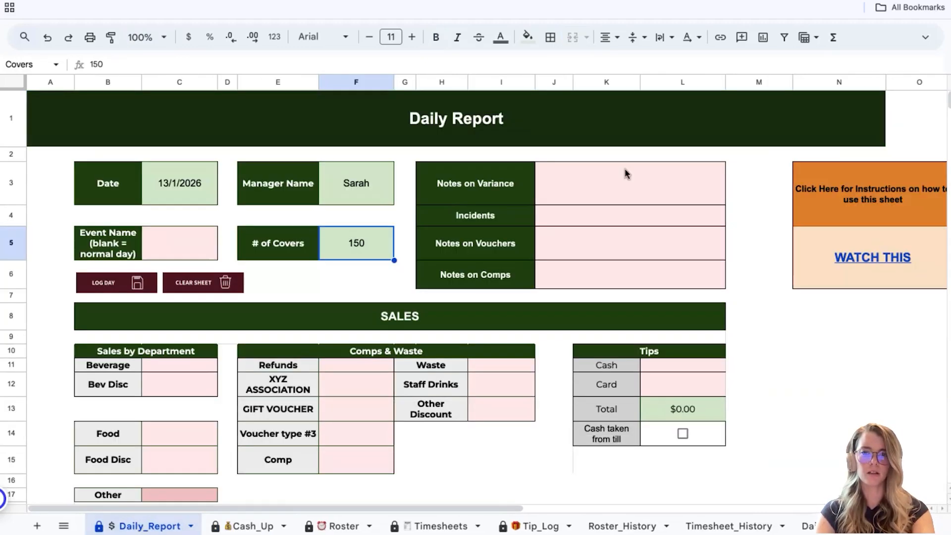
{"action": "left_click", "coordinate": [577, 217]}
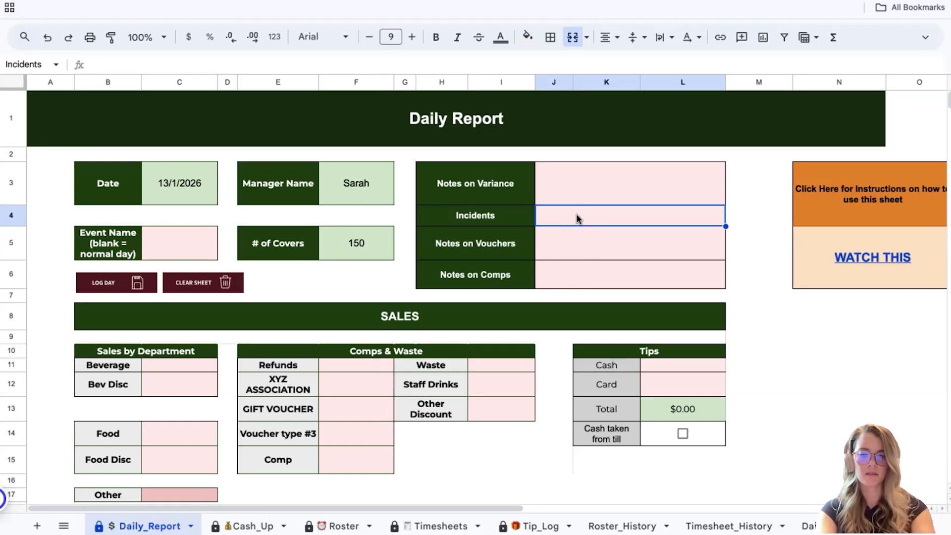
{"action": "type", "text": "something happe"}
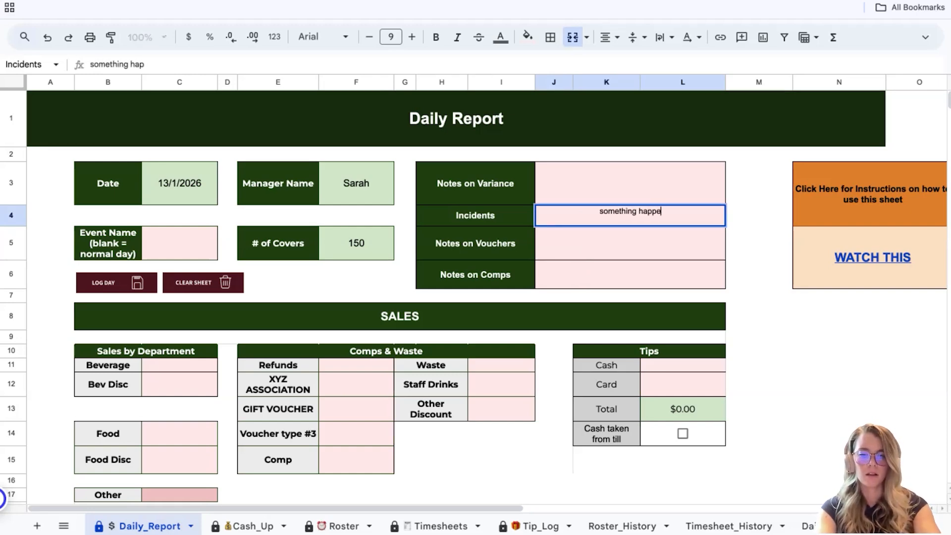
{"action": "type", "text": "ned at "}
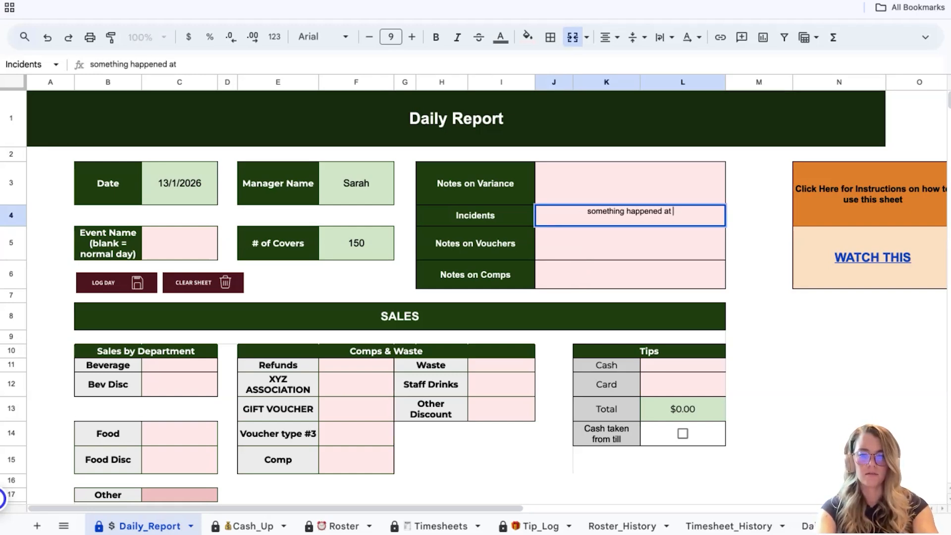
{"action": "type", "text": "9pm"}
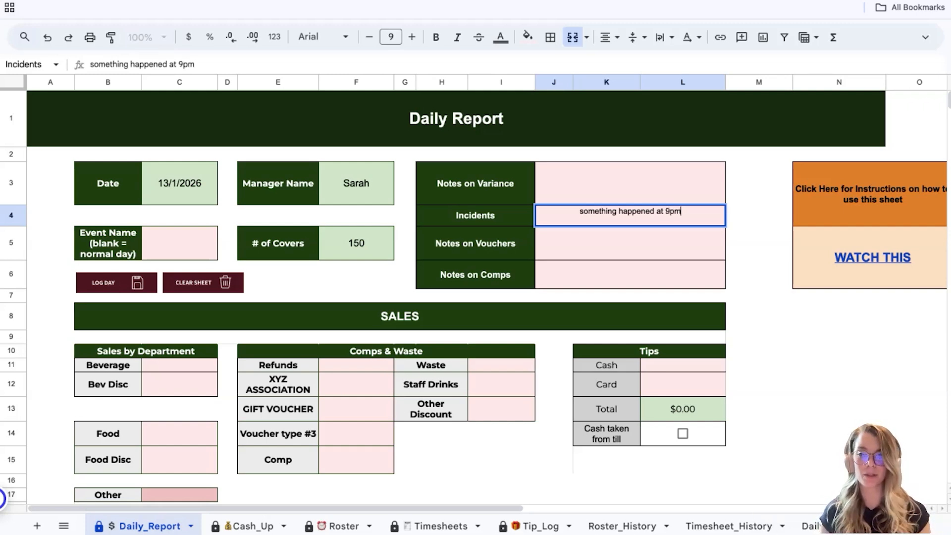
- Enter beverage sales of 8000 and a beverage discount of 30 under Sales by Department
{"action": "scroll", "coordinate": [83, 178], "scroll_direction": "down", "scroll_amount": 4}
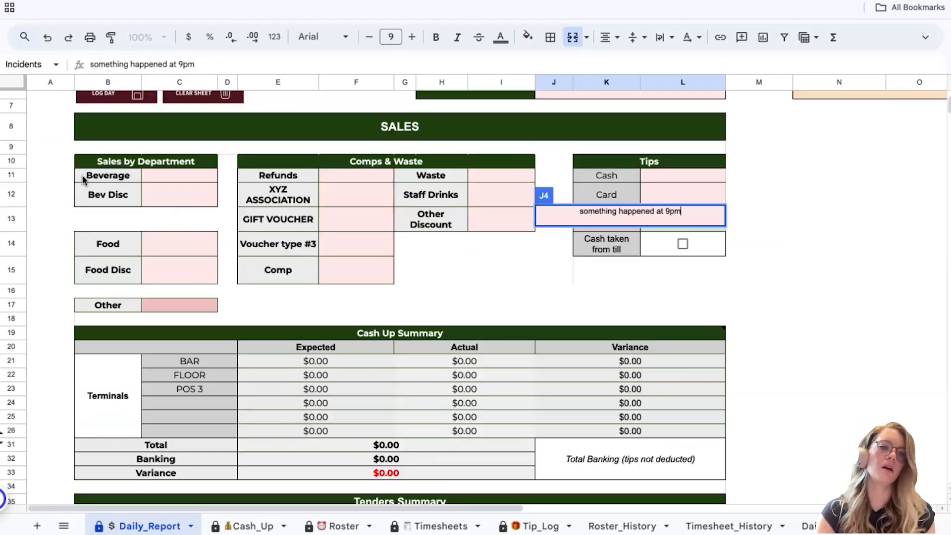
{"action": "left_click", "coordinate": [177, 182]}
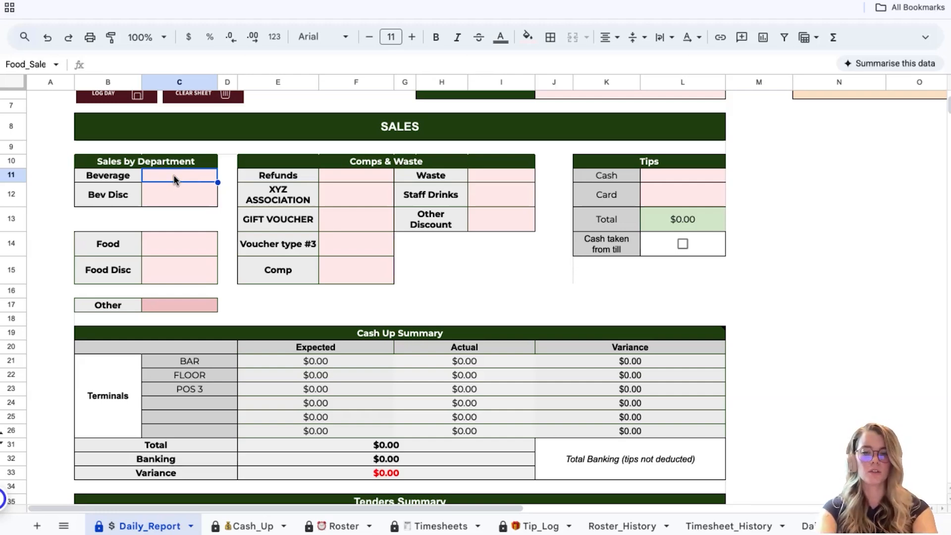
{"action": "type", "text": "8000"}
{"action": "key", "text": "Return"}
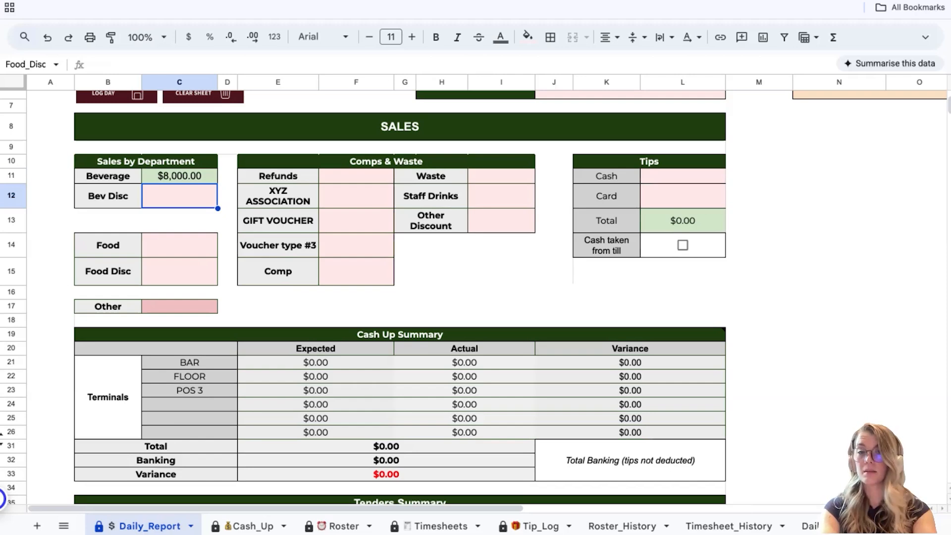
{"action": "type", "text": "30"}
{"action": "key", "text": "Return"}
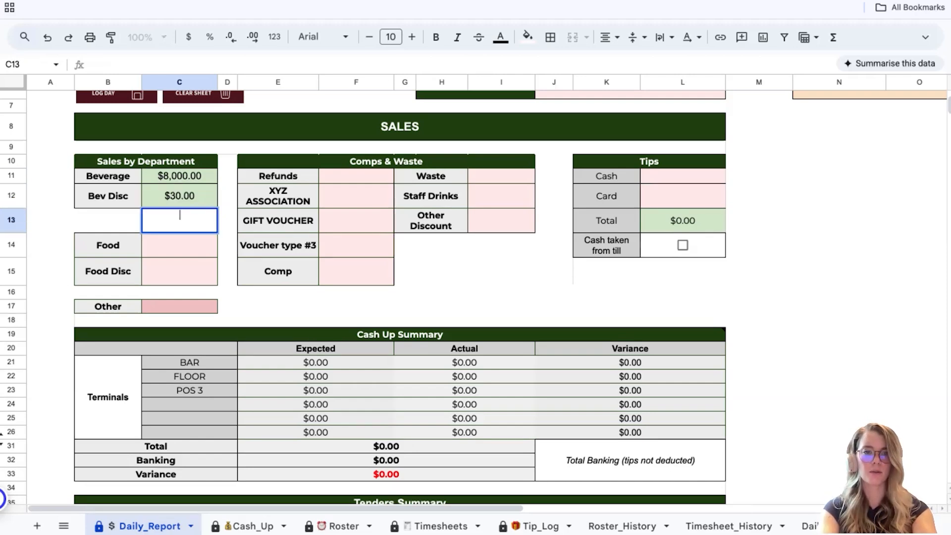
- Enter food sales of 5000, a food discount of 50 and other sales of 150 under Sales by Department
{"action": "key", "text": "Return"}
{"action": "key", "text": "Return"}
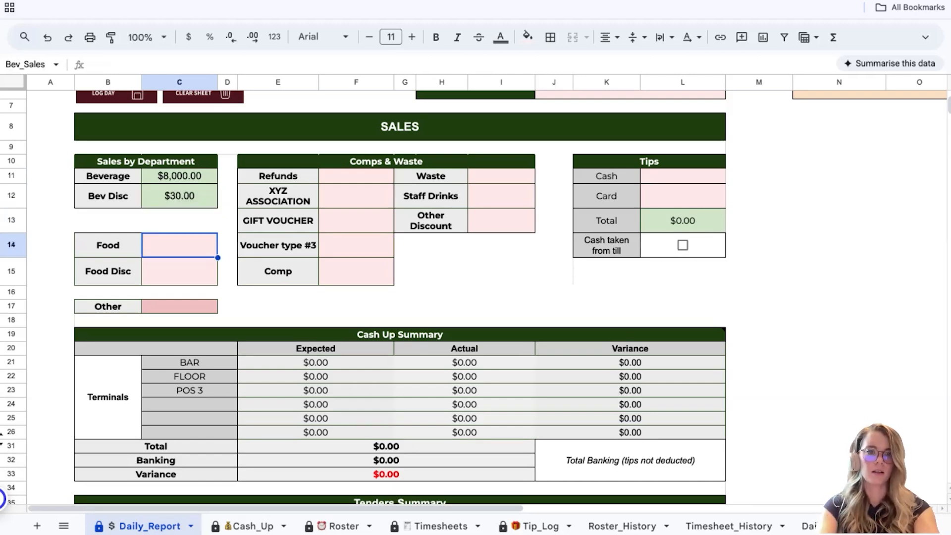
{"action": "type", "text": "5000"}
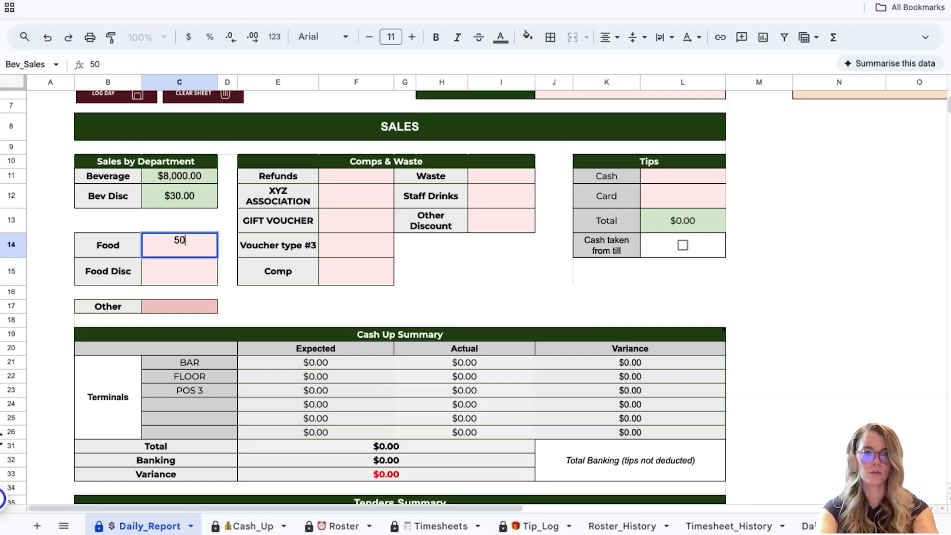
{"action": "key", "text": "Return"}
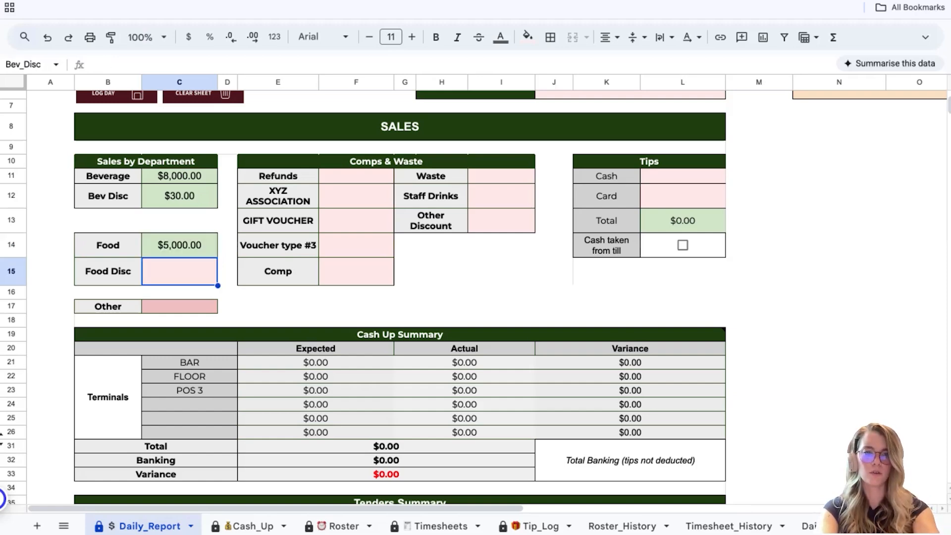
{"action": "type", "text": "50"}
{"action": "key", "text": "Return"}
{"action": "key", "text": "Return"}
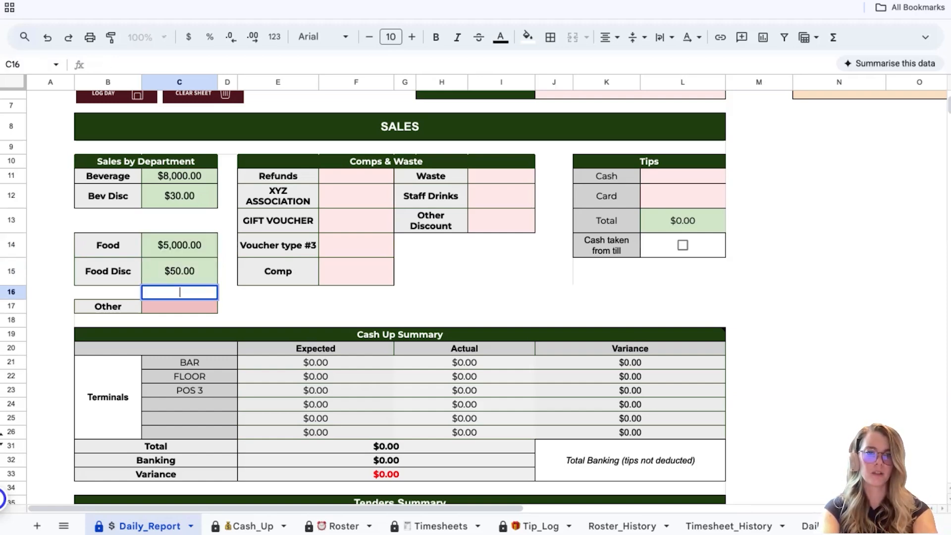
{"action": "key", "text": "Return"}
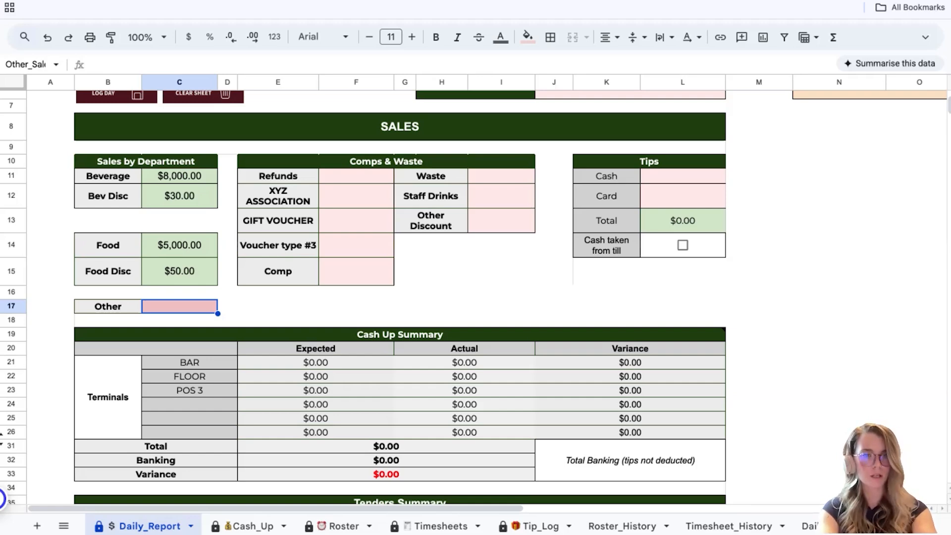
{"action": "type", "text": "150"}
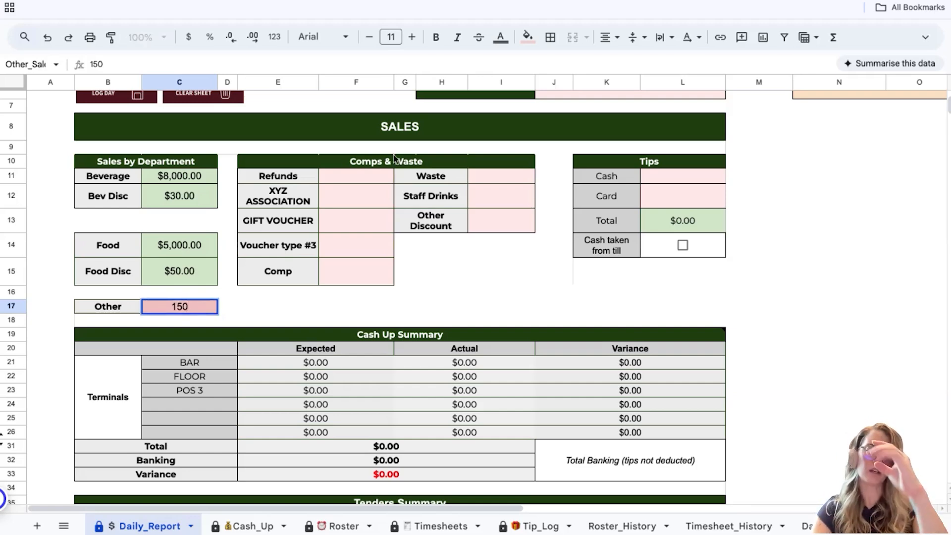
- Under Comps & Waste, enter refunds of 150, XYZ Association 40, gift voucher 100 and comp 150
{"action": "left_click", "coordinate": [349, 176]}
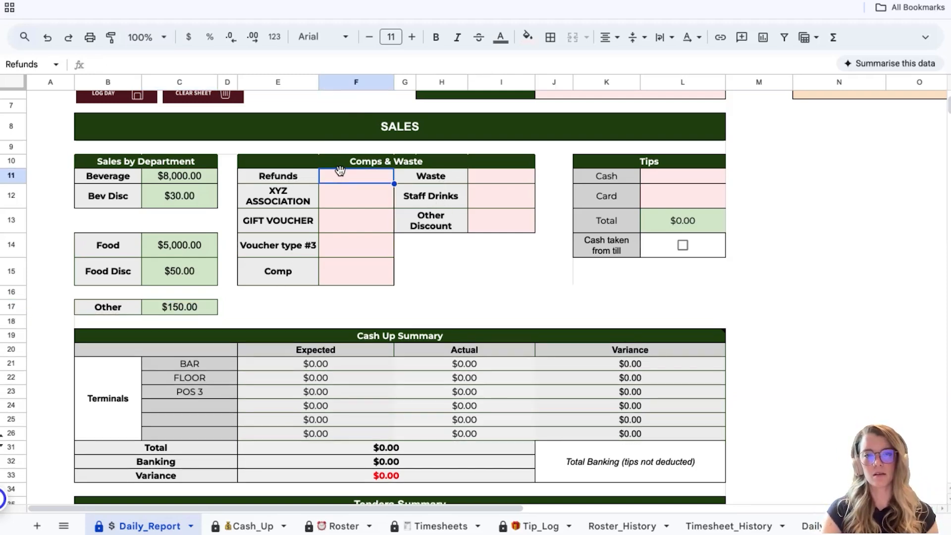
{"action": "type", "text": "150"}
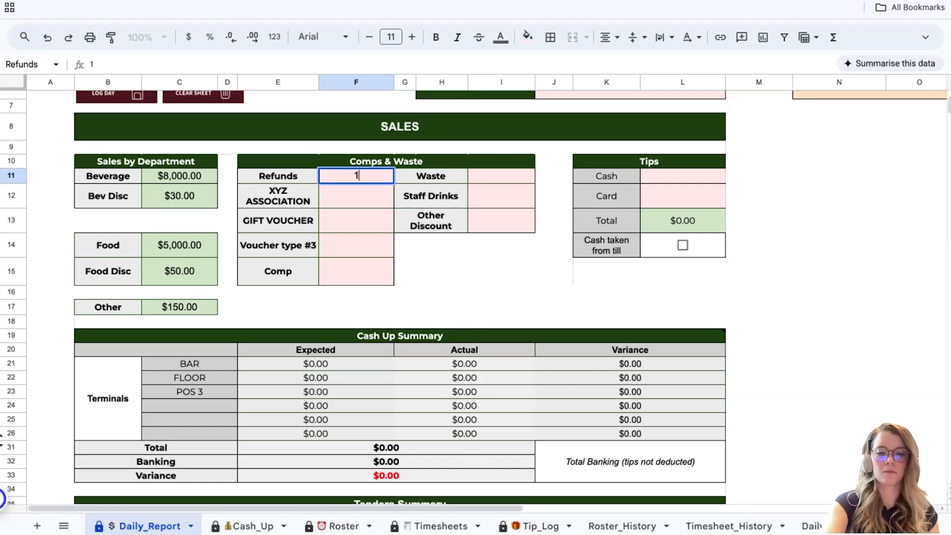
{"action": "left_click", "coordinate": [336, 204]}
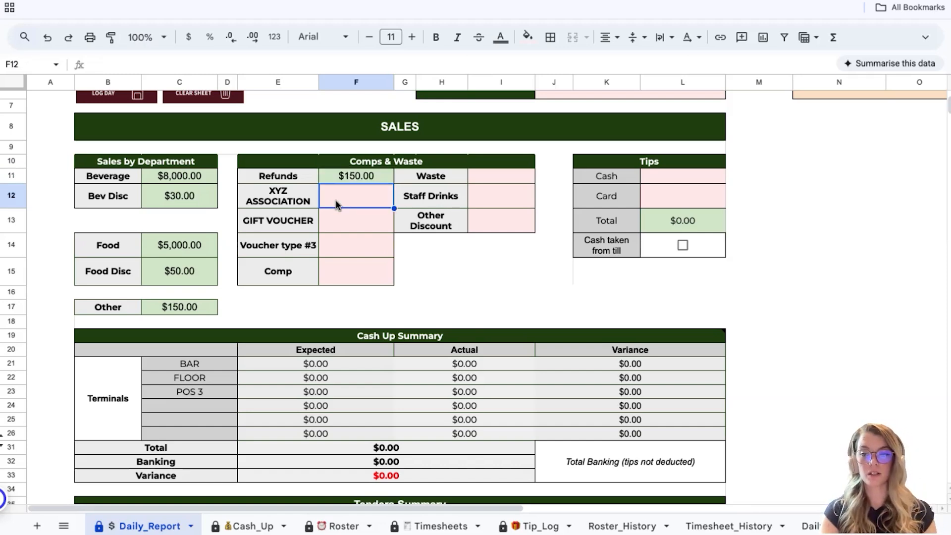
{"action": "type", "text": "40"}
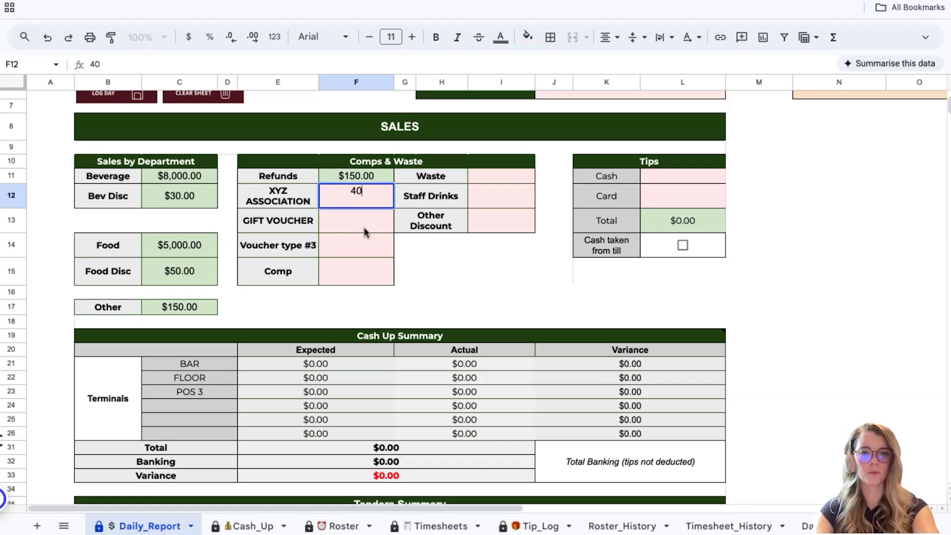
{"action": "left_click", "coordinate": [365, 233]}
{"action": "type", "text": "100"}
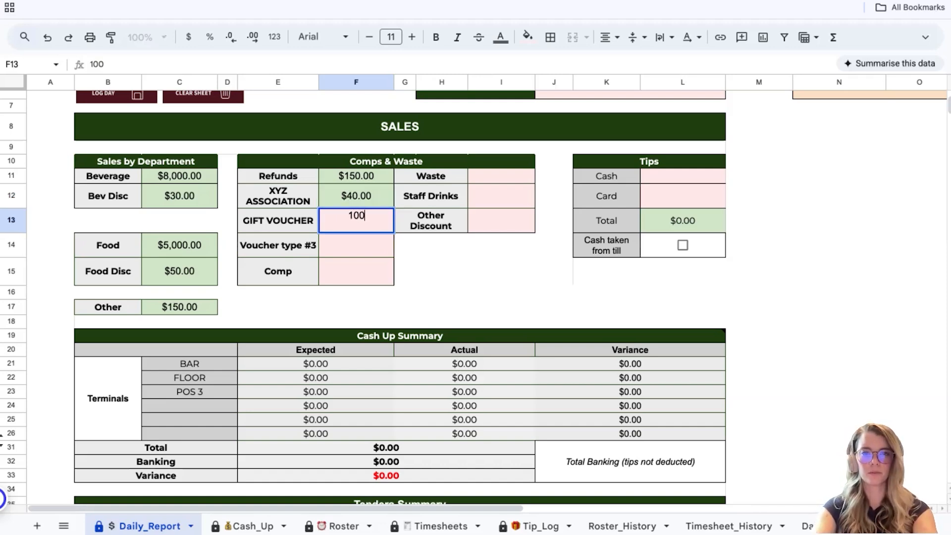
{"action": "left_click", "coordinate": [380, 268]}
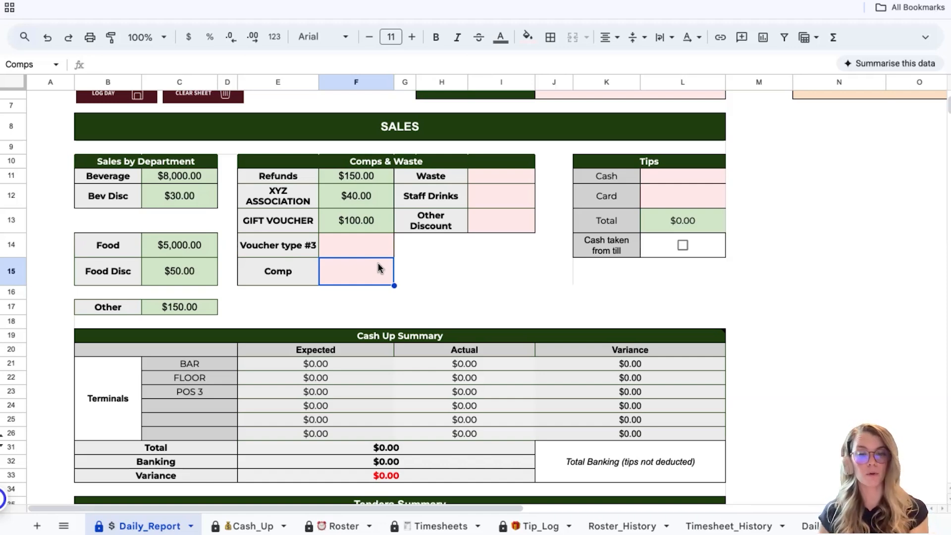
{"action": "type", "text": "150"}
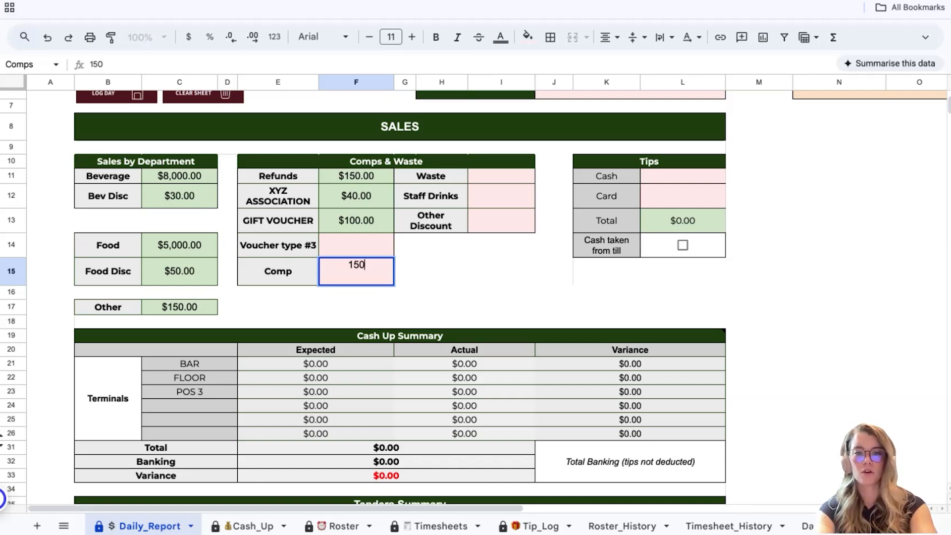
- Enter 80 for waste and 90 for staff drinks in the Comps & Waste section
{"action": "left_click", "coordinate": [486, 176]}
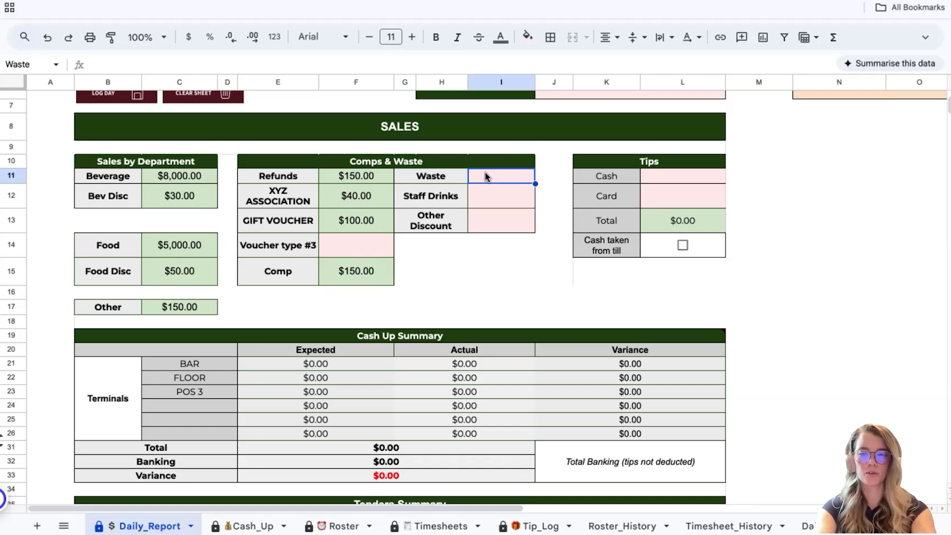
{"action": "type", "text": "80"}
{"action": "left_click", "coordinate": [497, 197]}
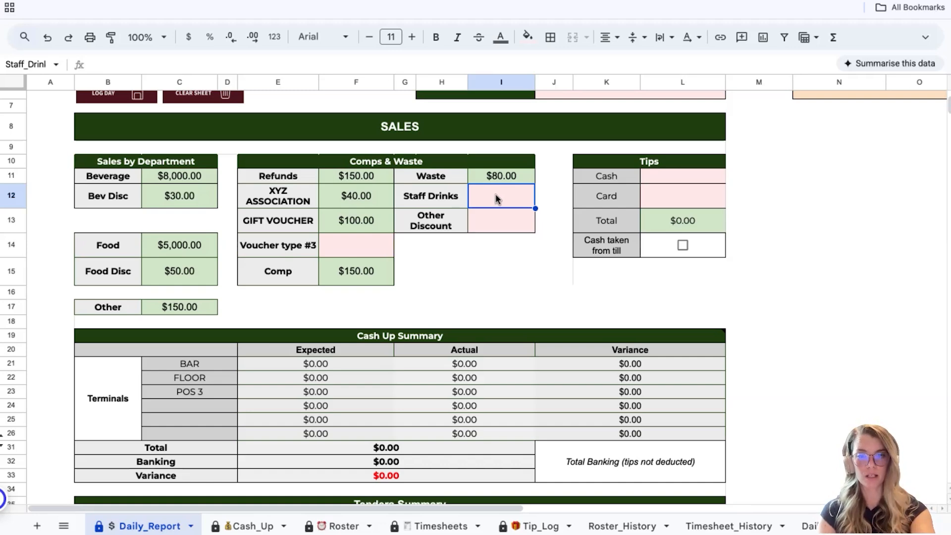
{"action": "type", "text": "90"}
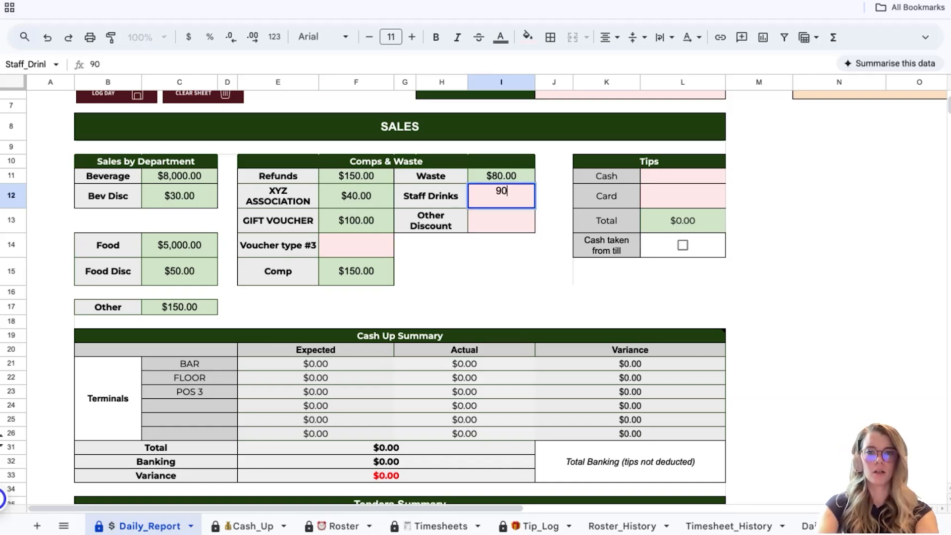
{"action": "left_click", "coordinate": [514, 224]}
- Record the day's tips as 100 in cash and 150 by card
{"action": "left_click", "coordinate": [687, 181]}
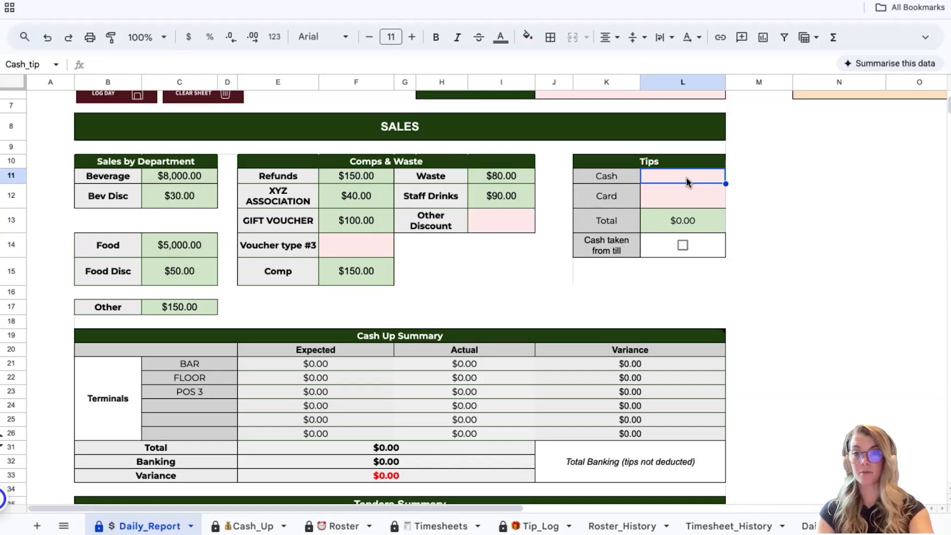
{"action": "type", "text": "100"}
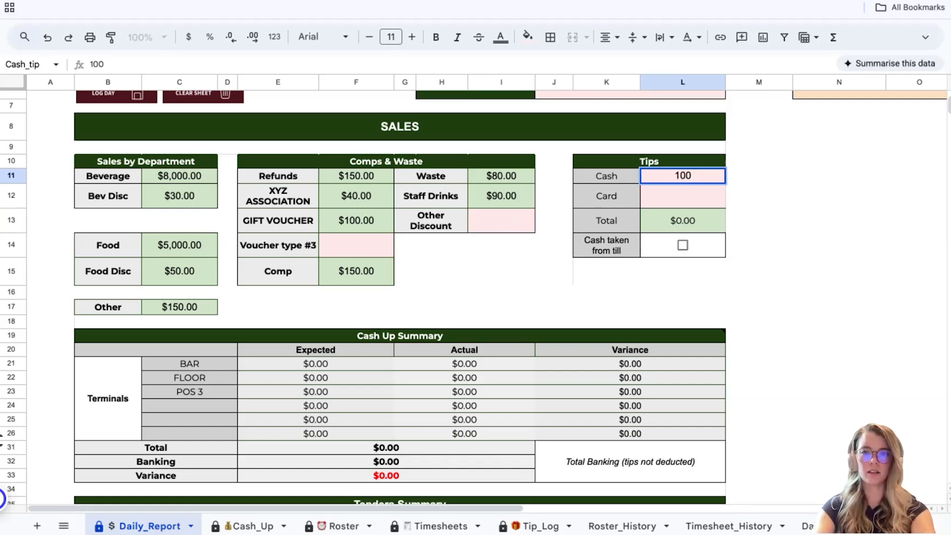
{"action": "key", "text": "Return"}
{"action": "type", "text": "150"}
{"action": "left_click", "coordinate": [769, 227]}
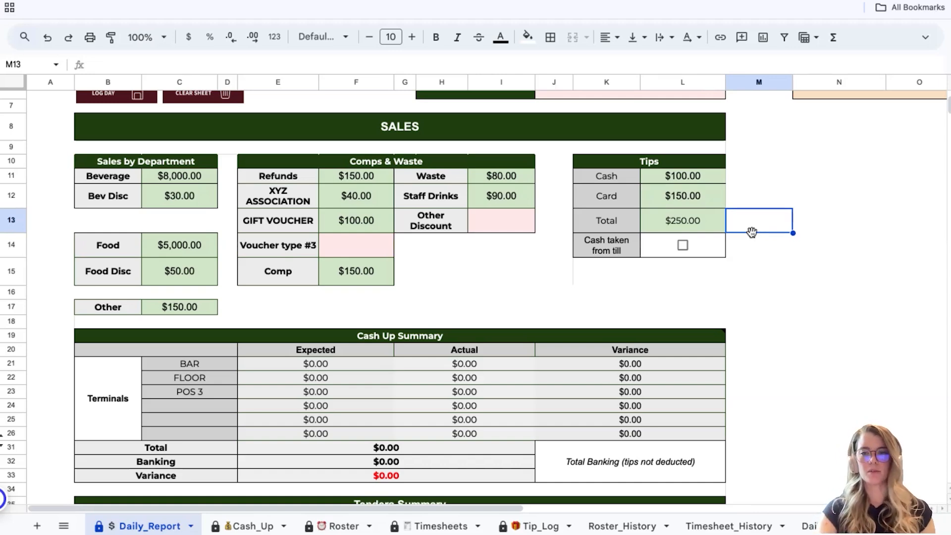
{"action": "scroll", "coordinate": [751, 232], "scroll_direction": "down", "scroll_amount": 1}
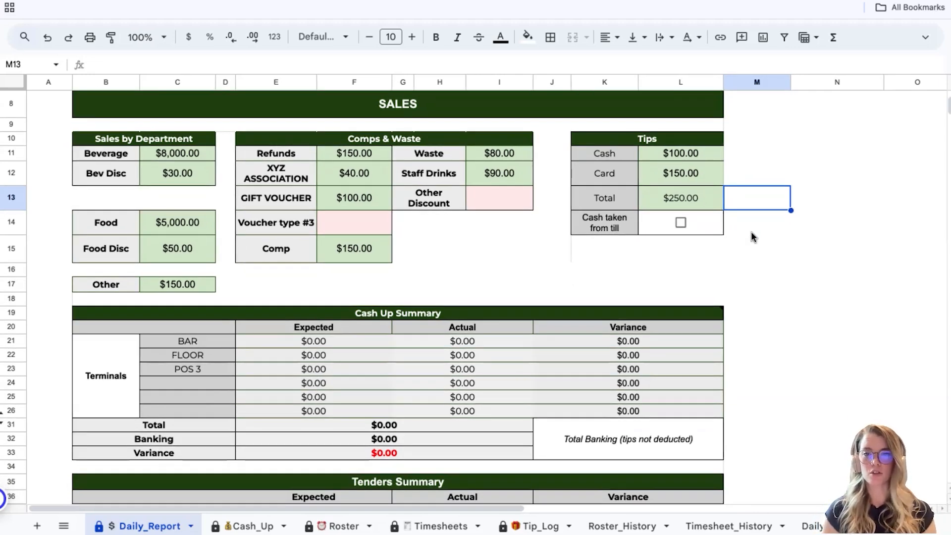
- Mark the tips as cash taken from the till and check the effect on the Cash Up Summary
{"action": "left_click", "coordinate": [681, 223]}
{"action": "scroll", "coordinate": [795, 284], "scroll_direction": "down", "scroll_amount": 3}
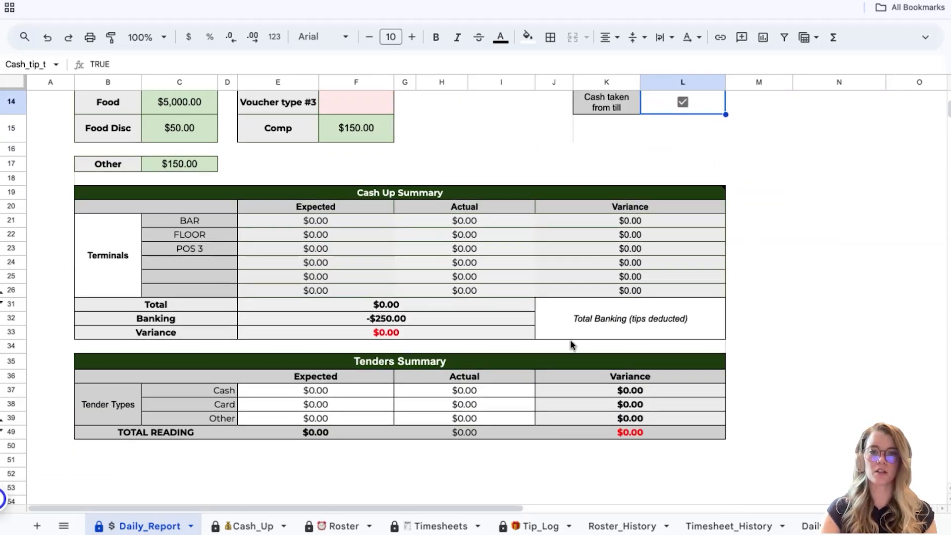
{"action": "scroll", "coordinate": [786, 297], "scroll_direction": "up", "scroll_amount": 3}
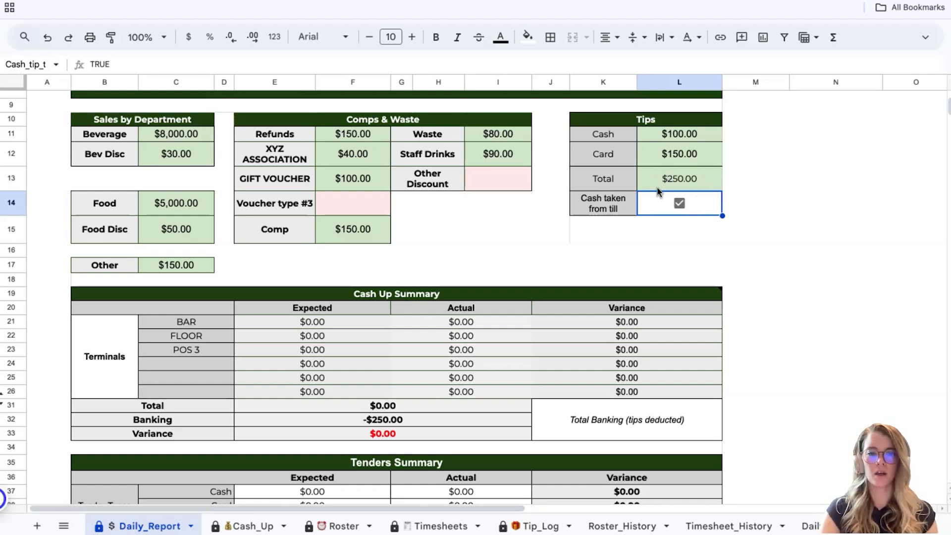
{"action": "scroll", "coordinate": [658, 191], "scroll_direction": "down", "scroll_amount": 2}
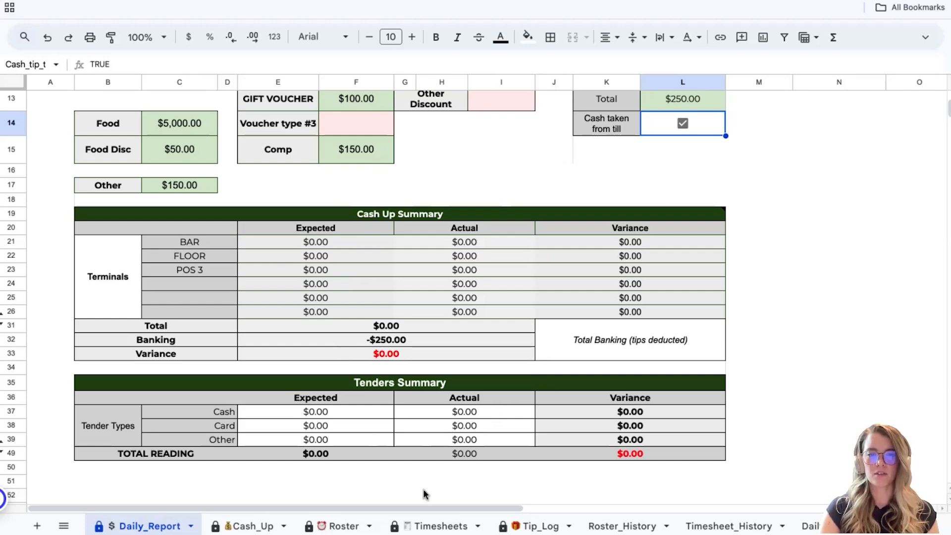
- On the Cash_Up sheet, enter the BAR terminal's cash as 3000 expected and 3002 actual
{"action": "left_click", "coordinate": [252, 524]}
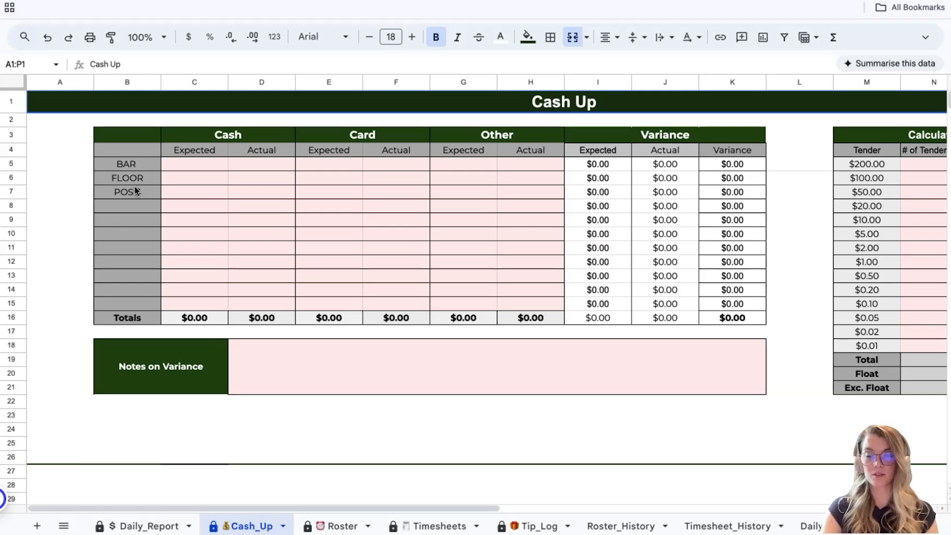
{"action": "left_click", "coordinate": [194, 166]}
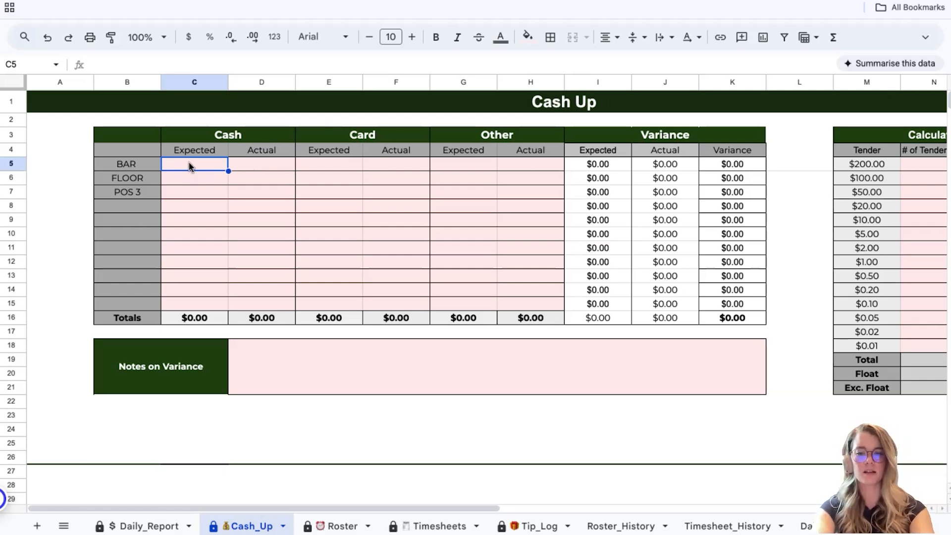
{"action": "type", "text": "3000"}
{"action": "key", "text": "Tab"}
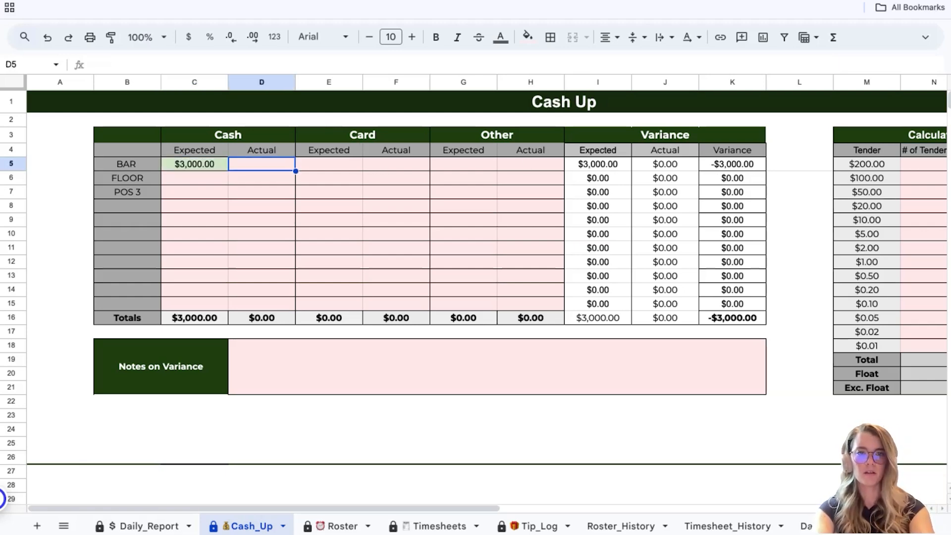
{"action": "type", "text": "3000"}
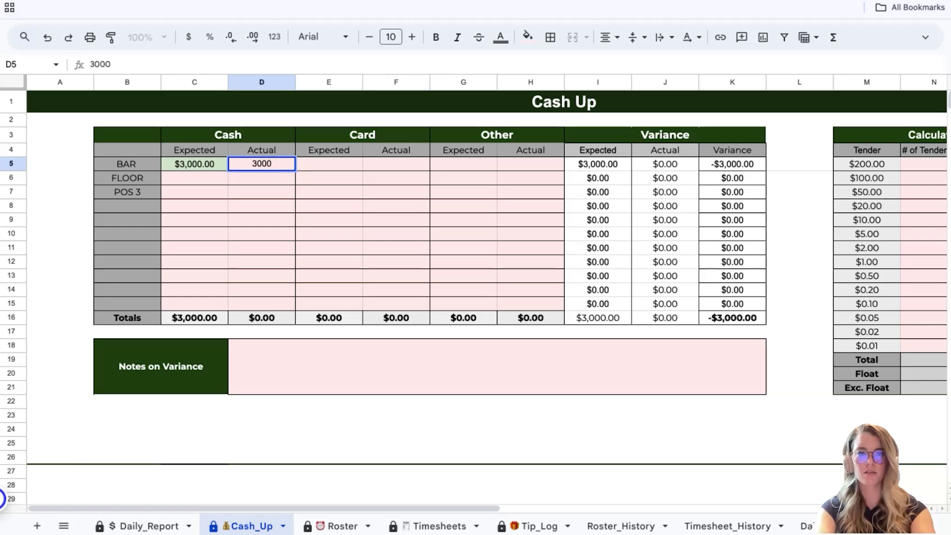
{"action": "key", "text": "BackSpace"}
{"action": "type", "text": "2"}
{"action": "key", "text": "Tab"}
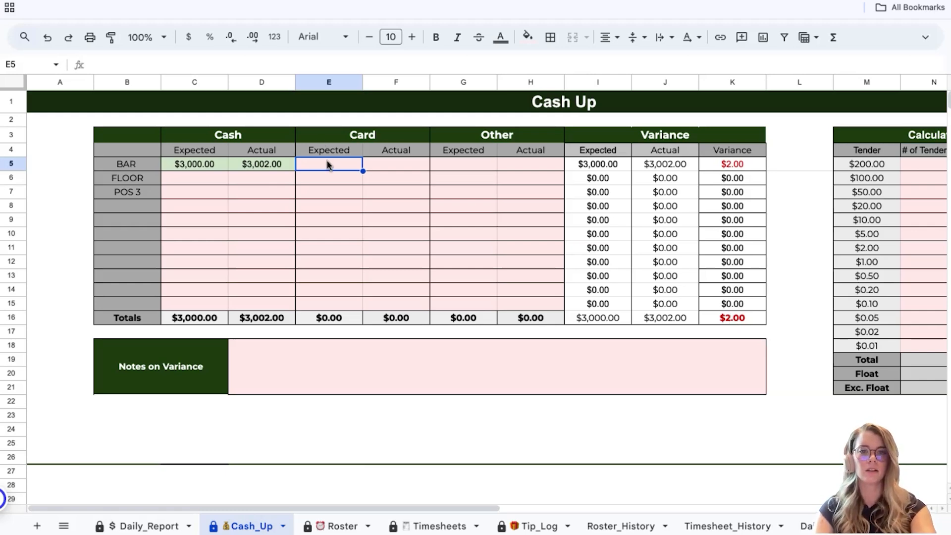
- For BAR, enter 1000 for both expected and actual card takings and 300 for both expected and actual other takings
{"action": "type", "text": "1000"}
{"action": "key", "text": "Tab"}
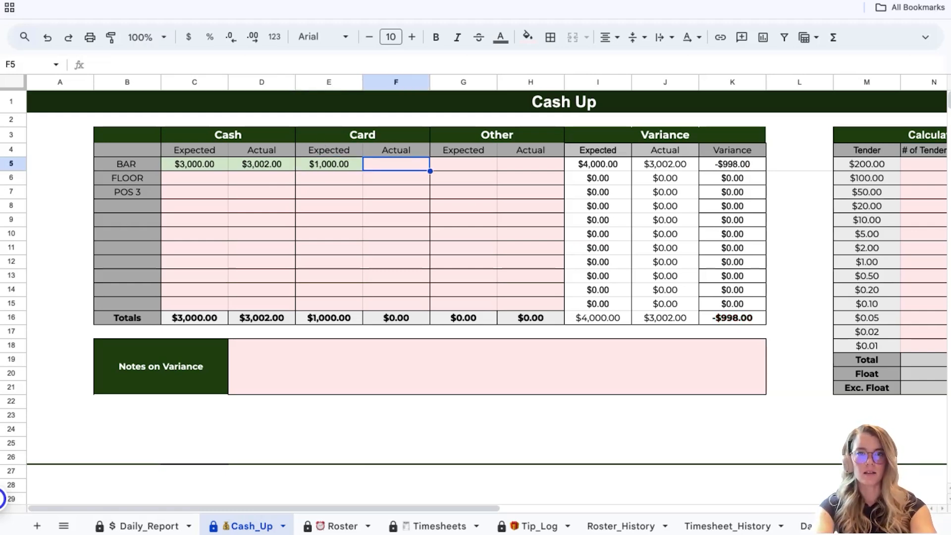
{"action": "type", "text": "1000"}
{"action": "key", "text": "Tab"}
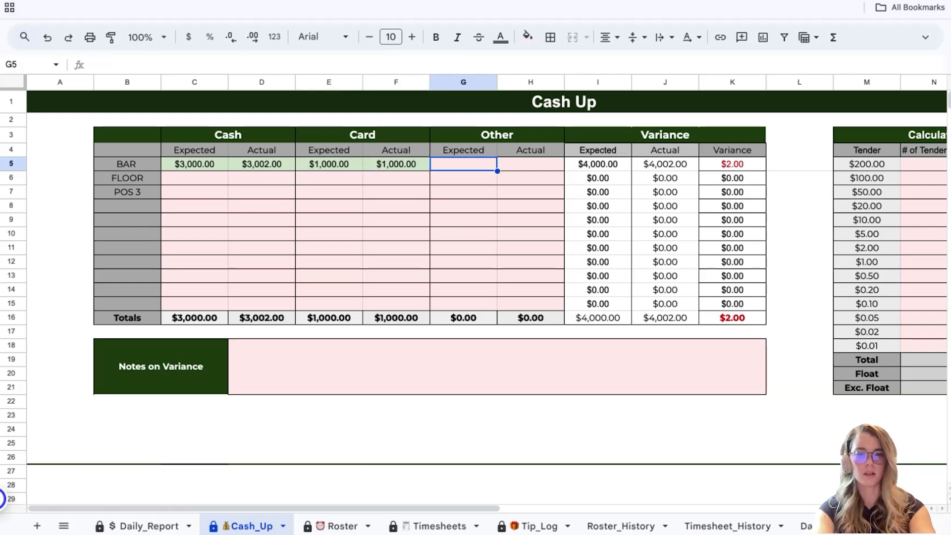
{"action": "type", "text": "300"}
{"action": "key", "text": "Tab"}
{"action": "type", "text": "300"}
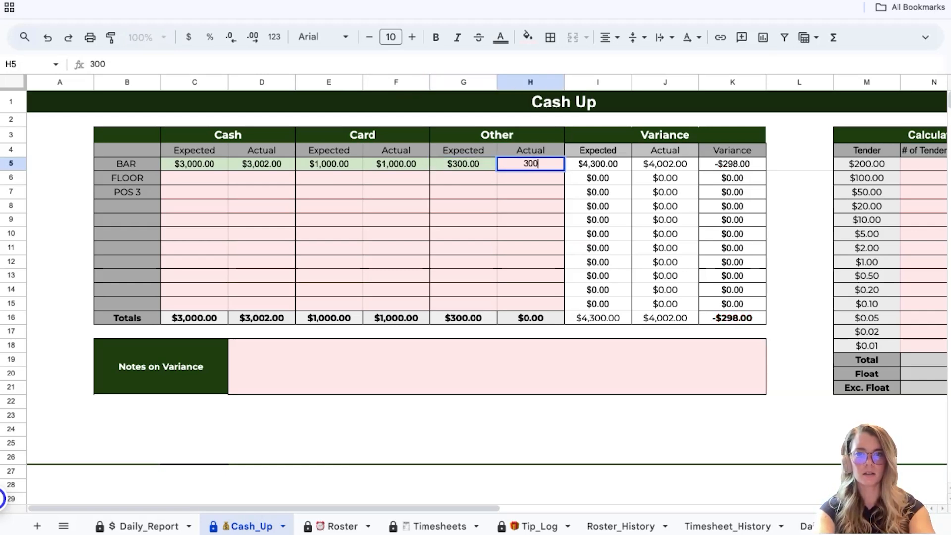
{"action": "key", "text": "Return"}
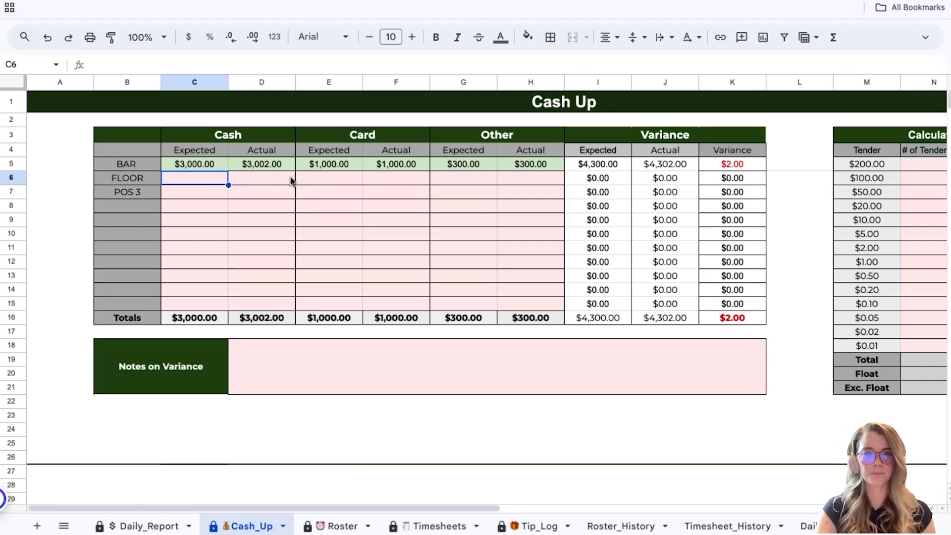
- Enter the FLOOR terminal's cash as 2000 expected and 2010 actual
{"action": "type", "text": "2000"}
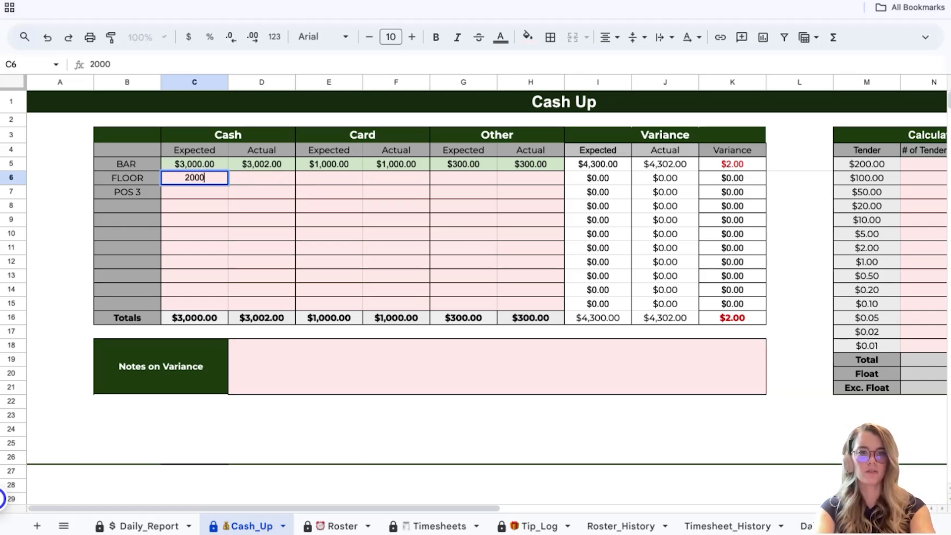
{"action": "key", "text": "Tab"}
{"action": "type", "text": "2010"}
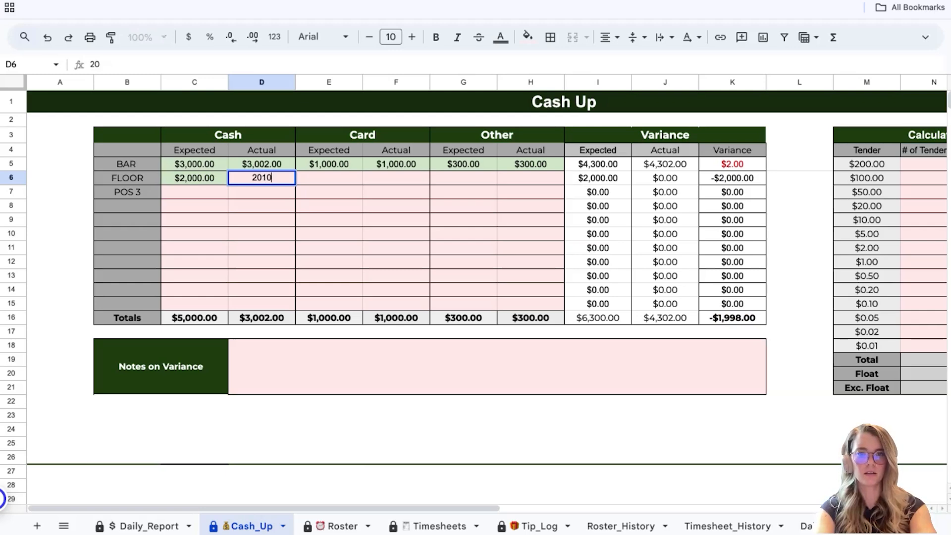
{"action": "key", "text": "Return"}
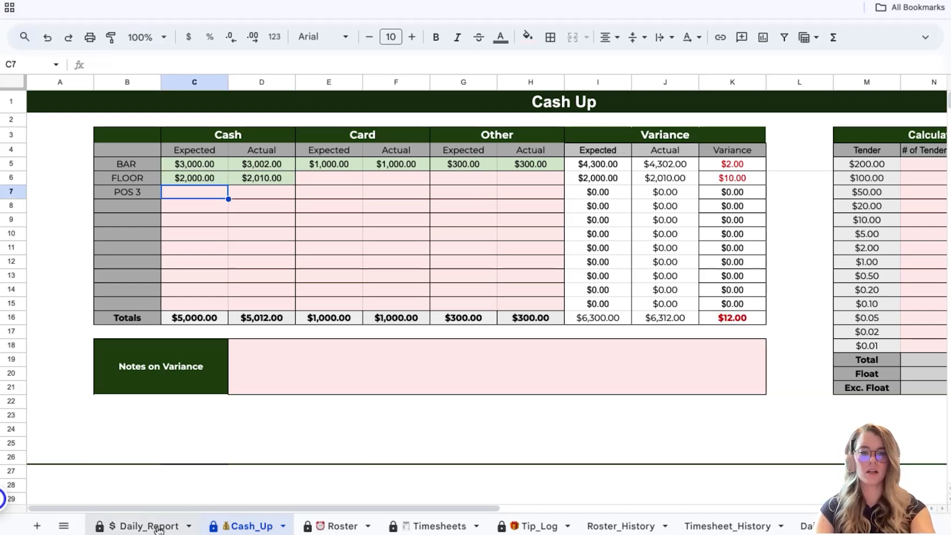
- Enter "$12 variance beause of xyz" as the variance note and review the note and summaries on the Daily_Report sheet
{"action": "left_click", "coordinate": [265, 373]}
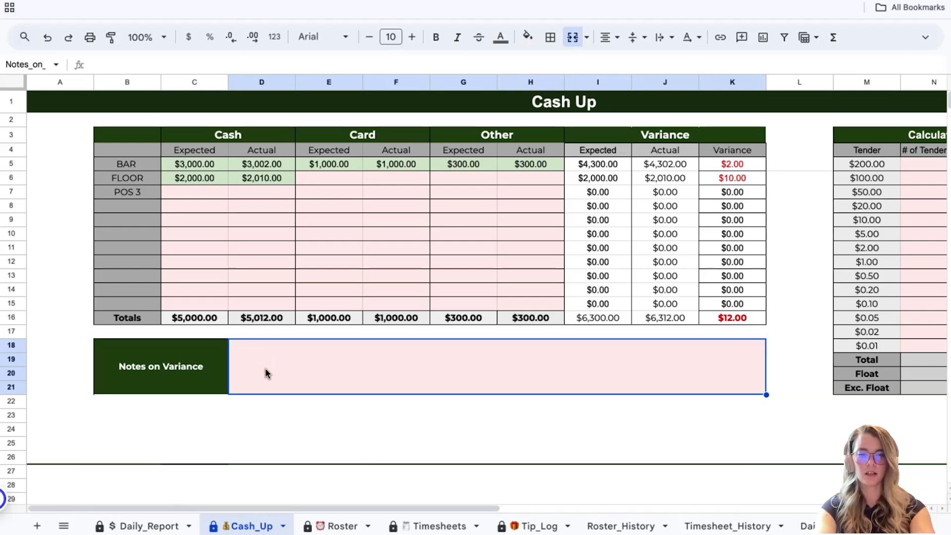
{"action": "type", "text": "$12 variancy"}
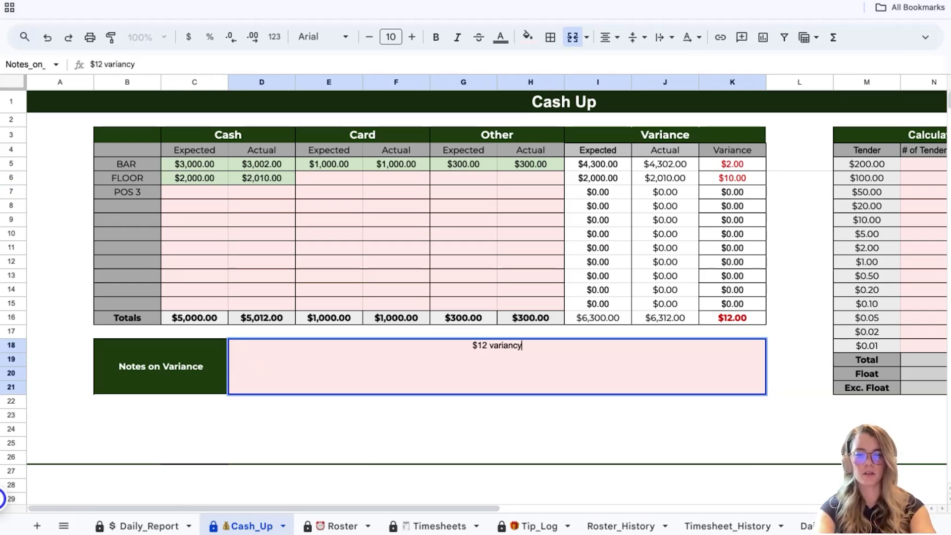
{"action": "key", "text": "BackSpace"}
{"action": "type", "text": "e be"}
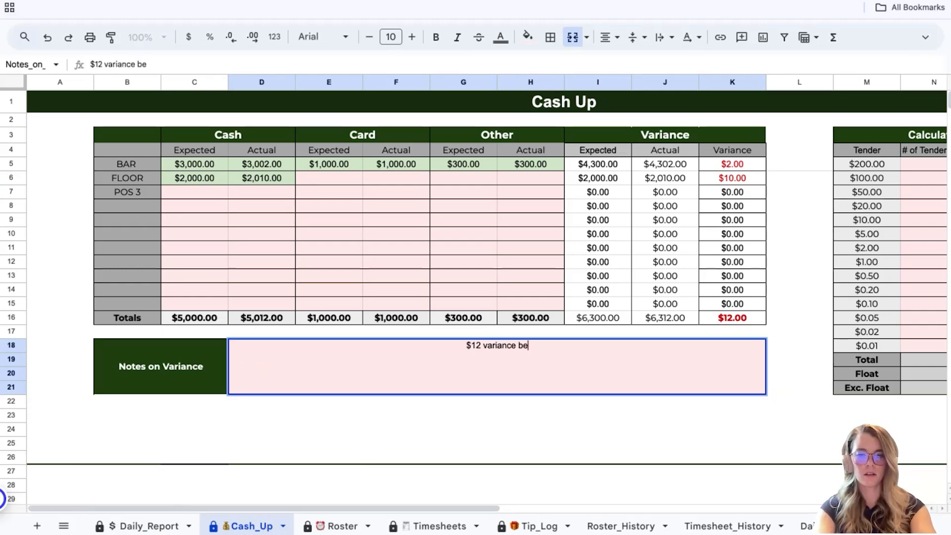
{"action": "type", "text": "ause of"}
{"action": "type", "text": "xyz"}
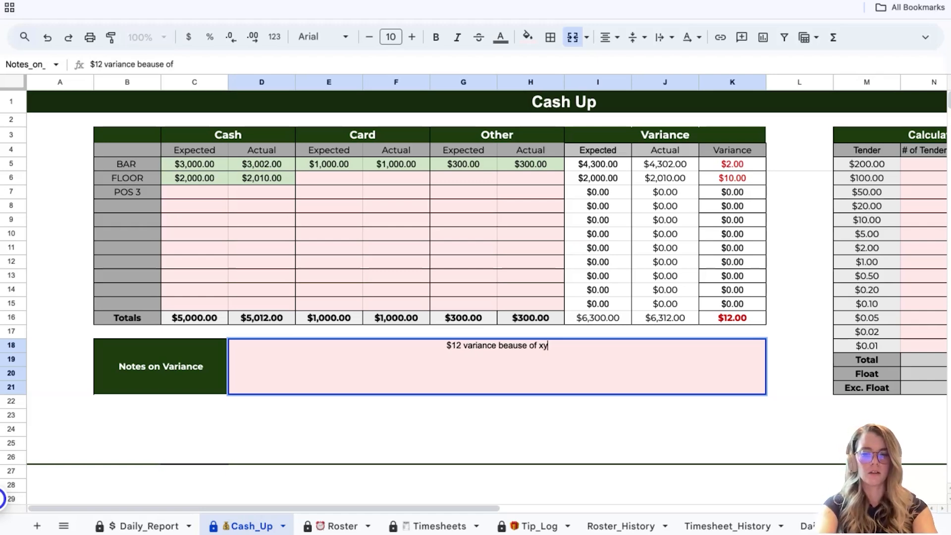
{"action": "left_click", "coordinate": [169, 526]}
{"action": "scroll", "coordinate": [617, 180], "scroll_direction": "up", "scroll_amount": 5}
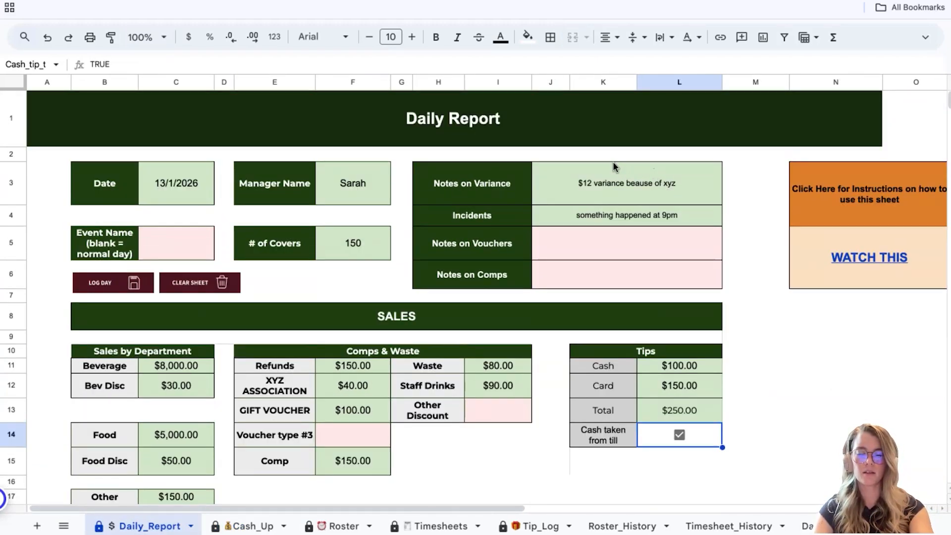
{"action": "scroll", "coordinate": [637, 154], "scroll_direction": "down", "scroll_amount": 8}
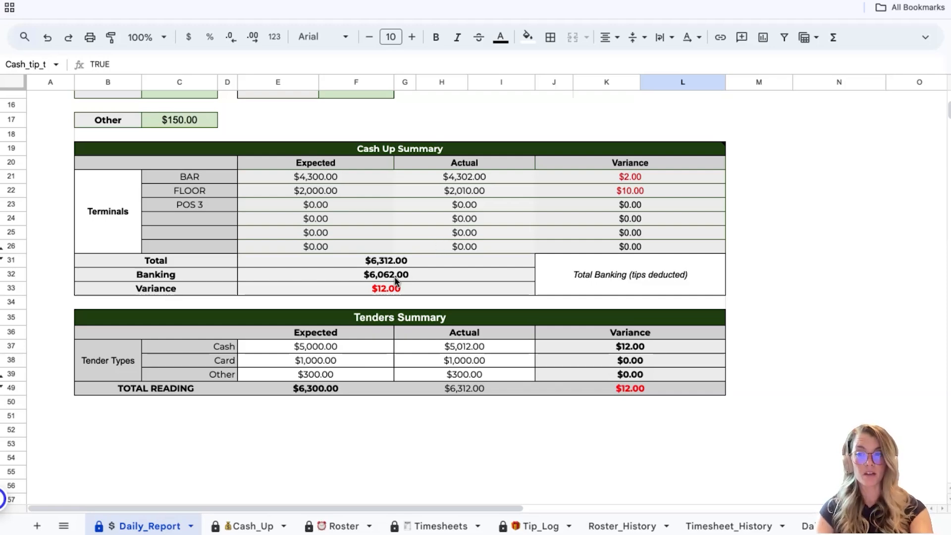
- In the Cash_Up sheet's Calculator, enter counts of 3 for $100, 5 for $50 and 10 for $20
{"action": "left_click", "coordinate": [247, 526]}
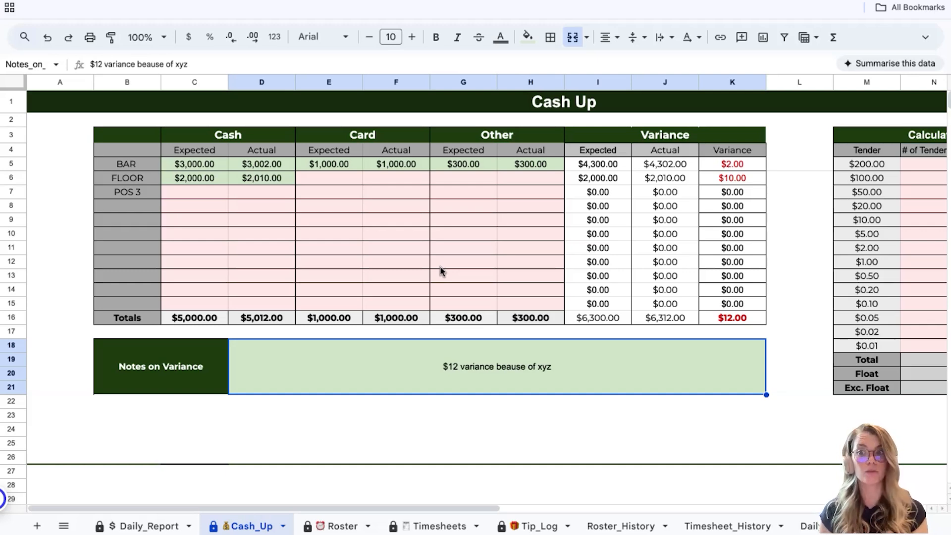
{"action": "scroll", "coordinate": [781, 292], "scroll_direction": "right", "scroll_amount": 5}
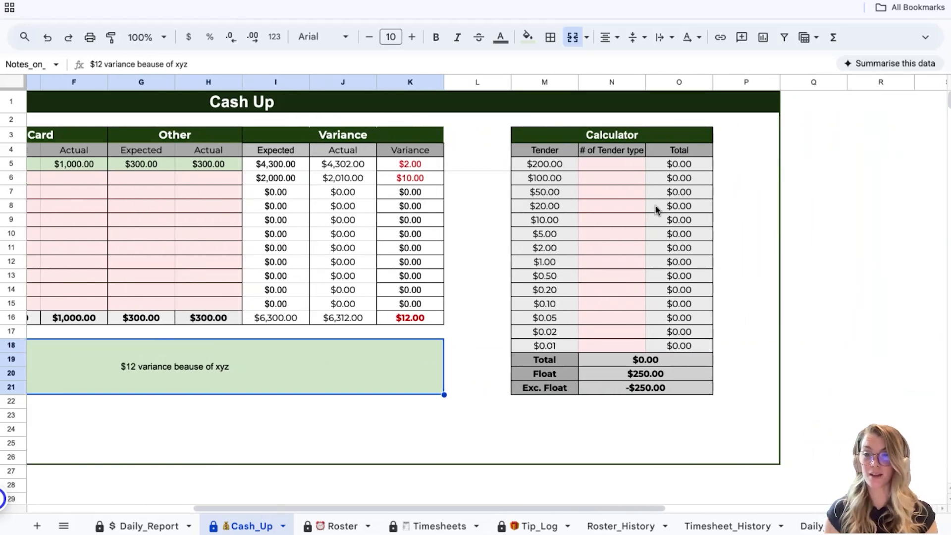
{"action": "left_click", "coordinate": [610, 179]}
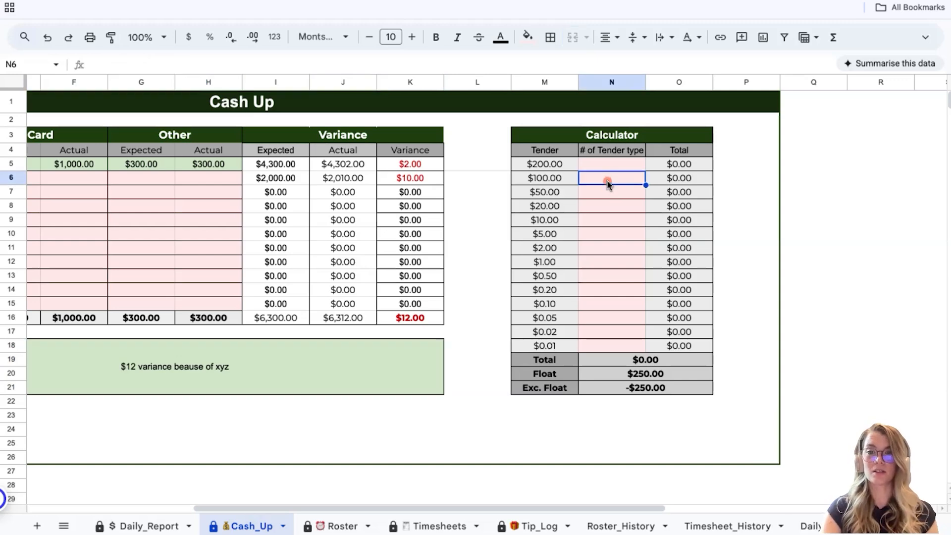
{"action": "type", "text": "3"}
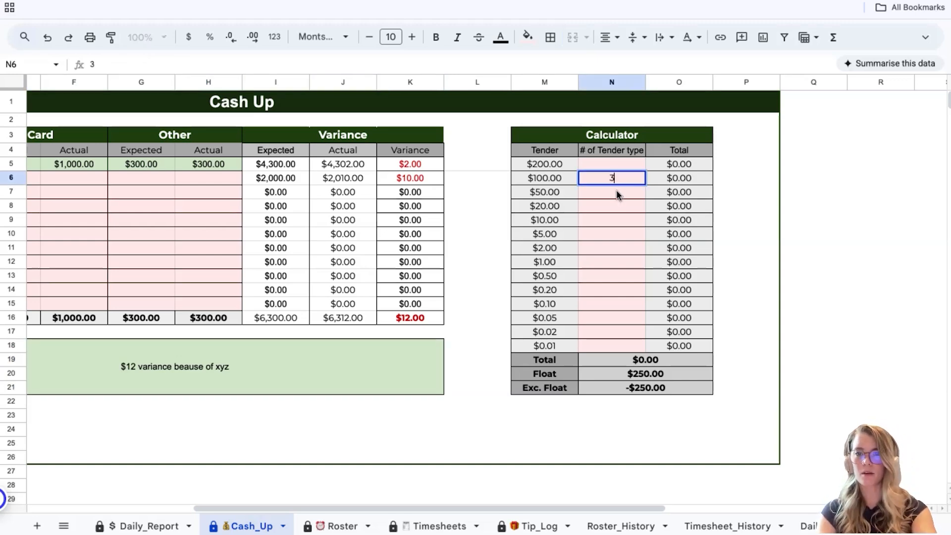
{"action": "left_click", "coordinate": [617, 193]}
{"action": "type", "text": "5"}
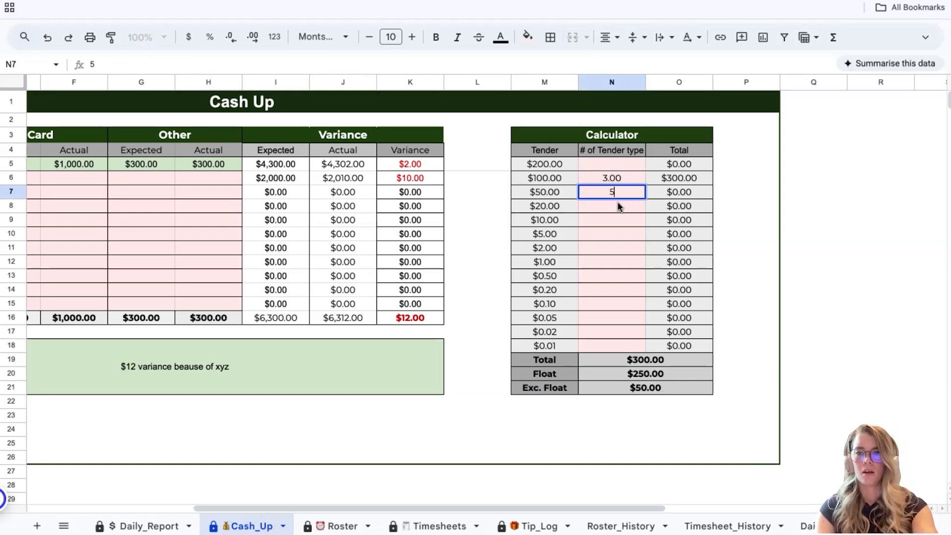
{"action": "left_click", "coordinate": [615, 206]}
{"action": "type", "text": "10"}
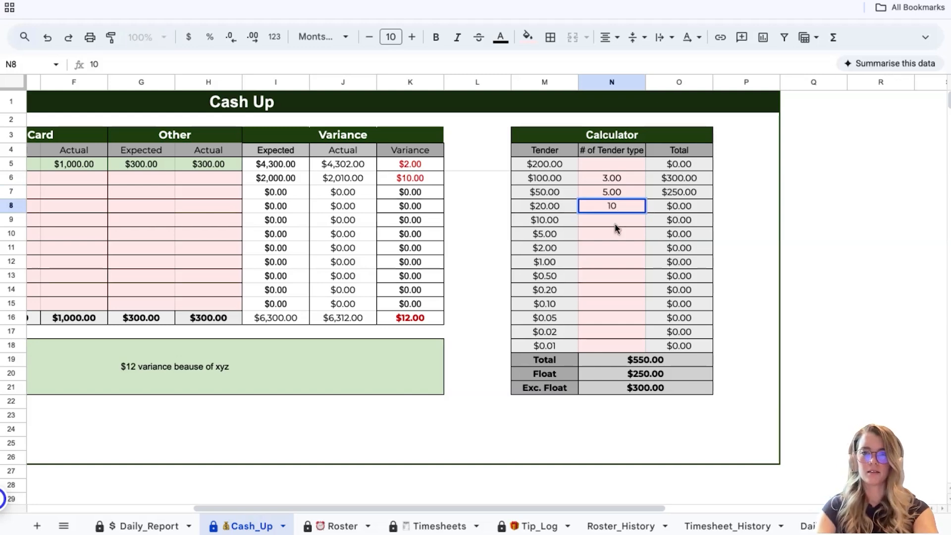
{"action": "left_click", "coordinate": [615, 226]}
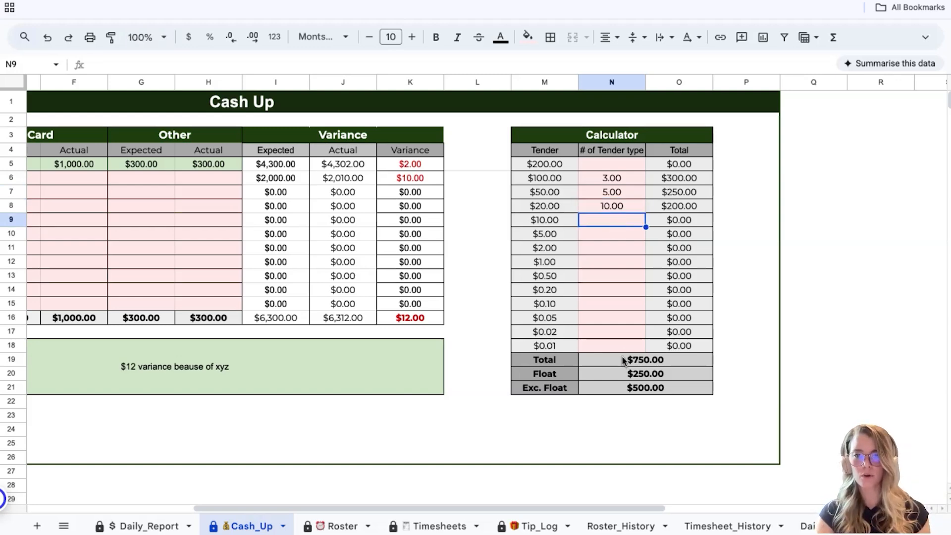
- Set the Calculator's float to 300
{"action": "left_click", "coordinate": [625, 376]}
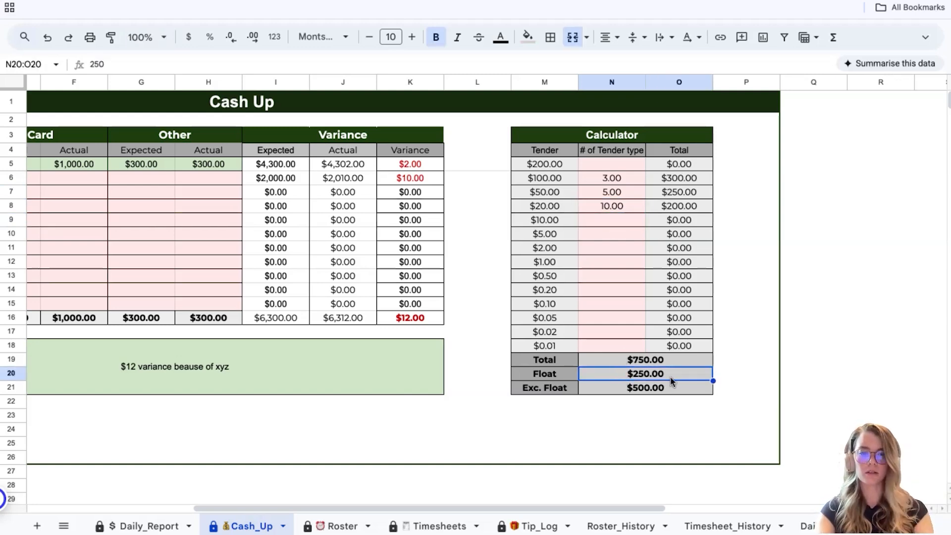
{"action": "type", "text": "300"}
{"action": "key", "text": "Return"}
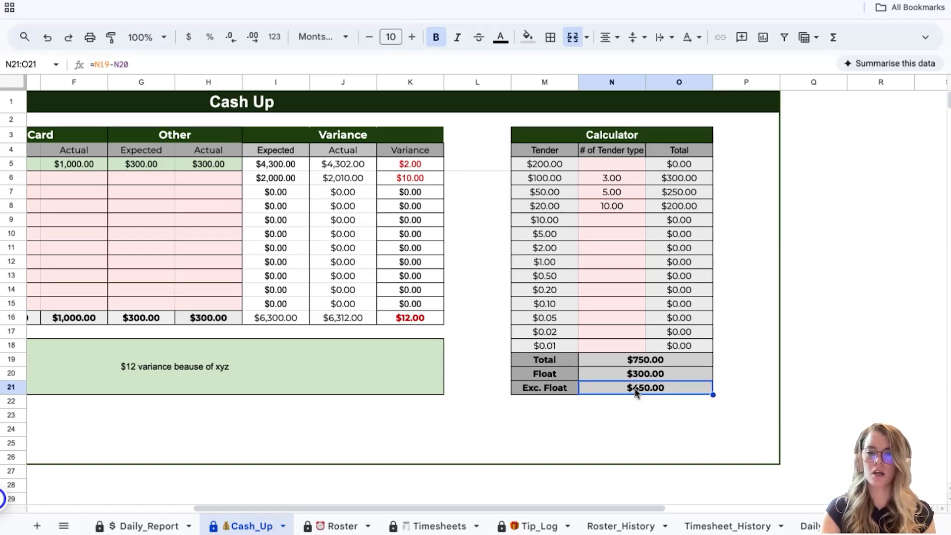
- Enter 450 as the actual cash for the POS 3 terminal
{"action": "scroll", "coordinate": [635, 388], "scroll_direction": "left", "scroll_amount": 5}
{"action": "left_click", "coordinate": [117, 193]}
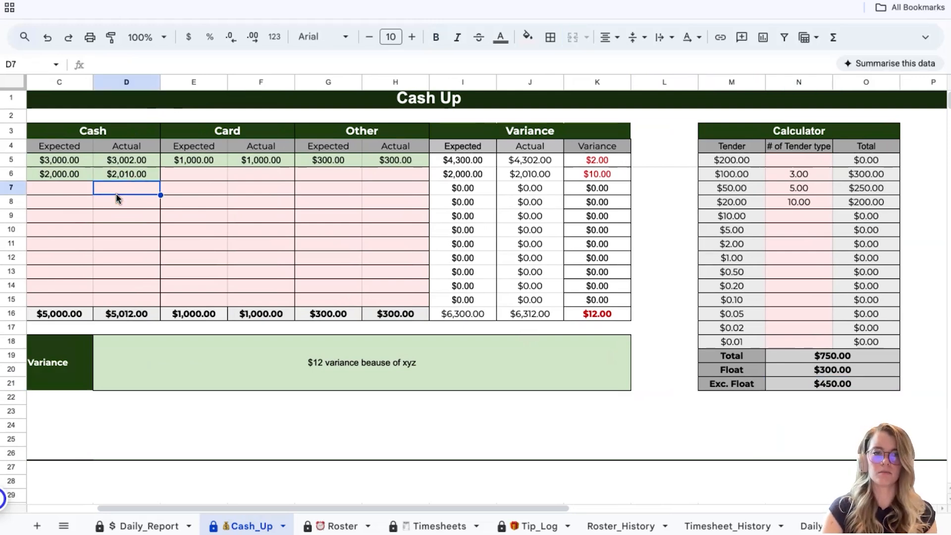
{"action": "type", "text": "450"}
{"action": "left_click", "coordinate": [192, 220]}
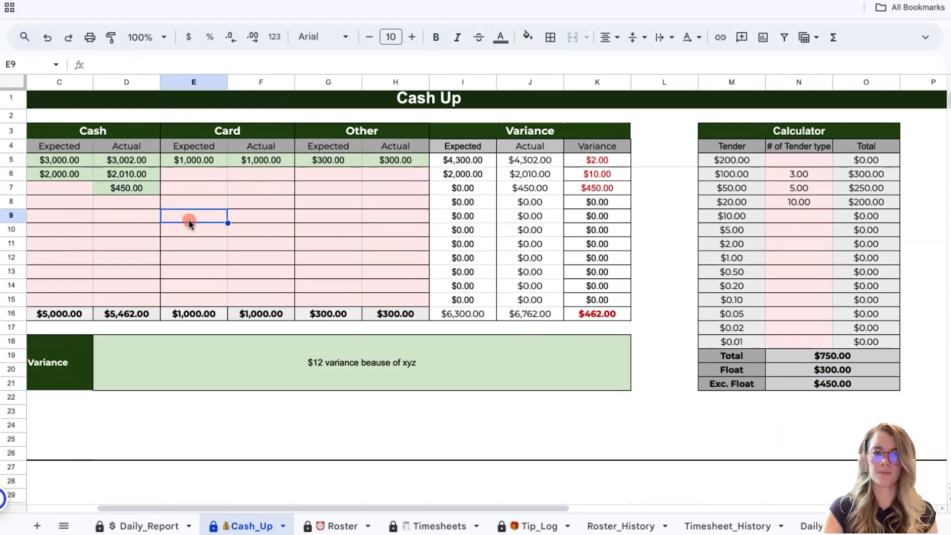
- On the Daily_Report sheet, untick and re-tick Cash taken from till to compare banking with and without tips deducted
{"action": "left_click", "coordinate": [143, 526]}
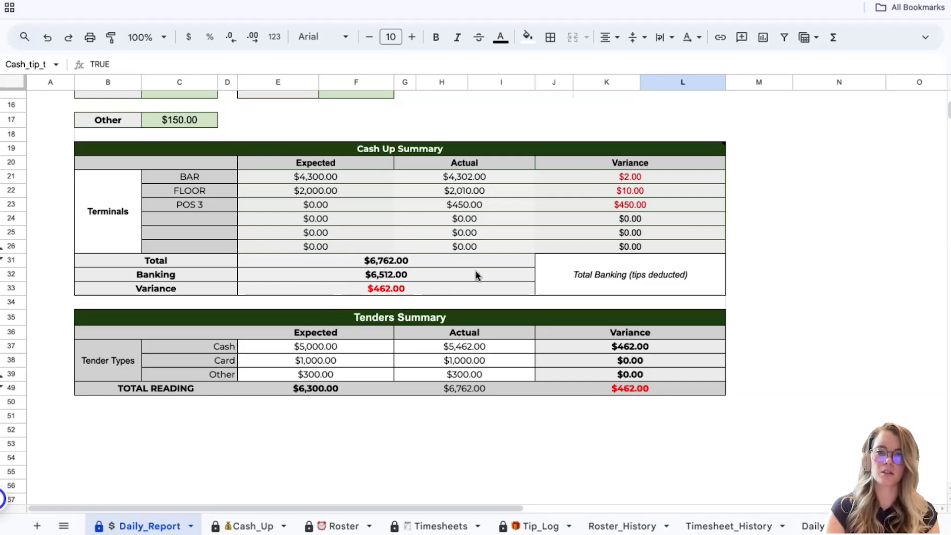
{"action": "scroll", "coordinate": [476, 275], "scroll_direction": "up", "scroll_amount": 2}
{"action": "left_click", "coordinate": [681, 145]}
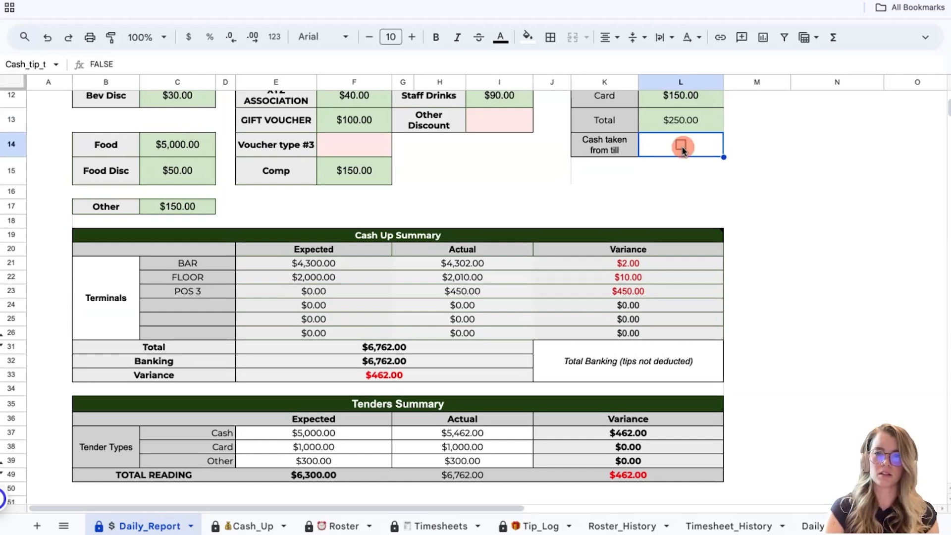
{"action": "left_click", "coordinate": [681, 145]}
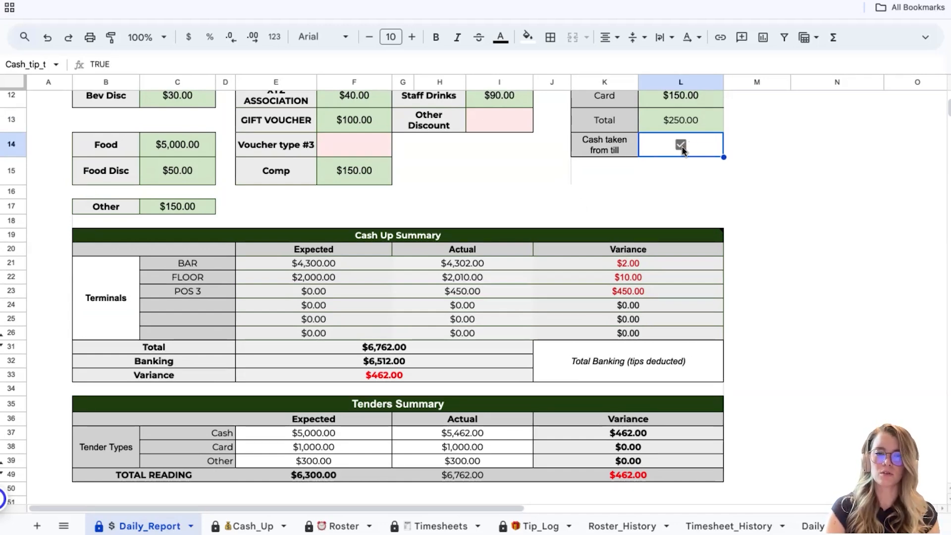
- Toggle the Cash taken from till checkbox off and back on to recheck the banking total
{"action": "left_click", "coordinate": [682, 147]}
{"action": "left_click", "coordinate": [682, 147]}
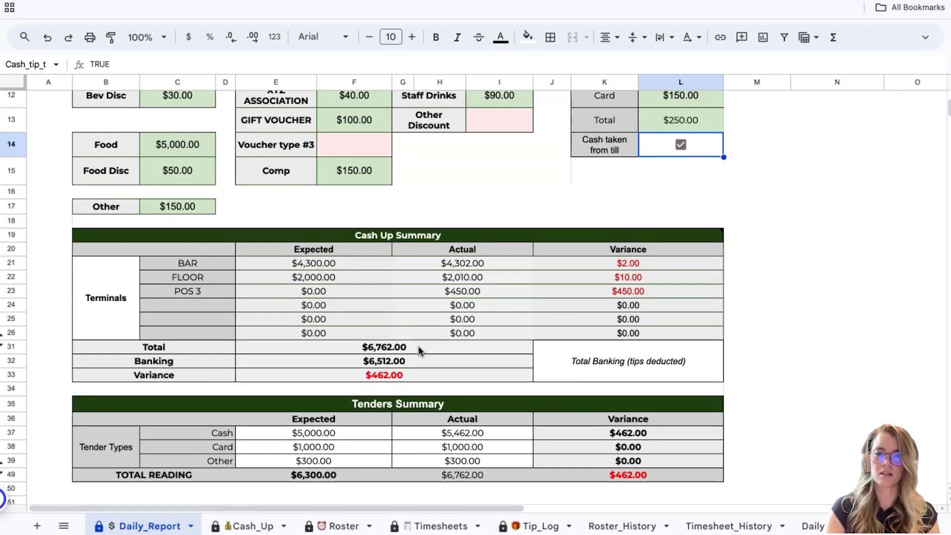
- Reveal the hidden optional tender rows 40 to 48 in the Tenders Summary to view them, and hide them again
{"action": "scroll", "coordinate": [399, 341], "scroll_direction": "down", "scroll_amount": 4}
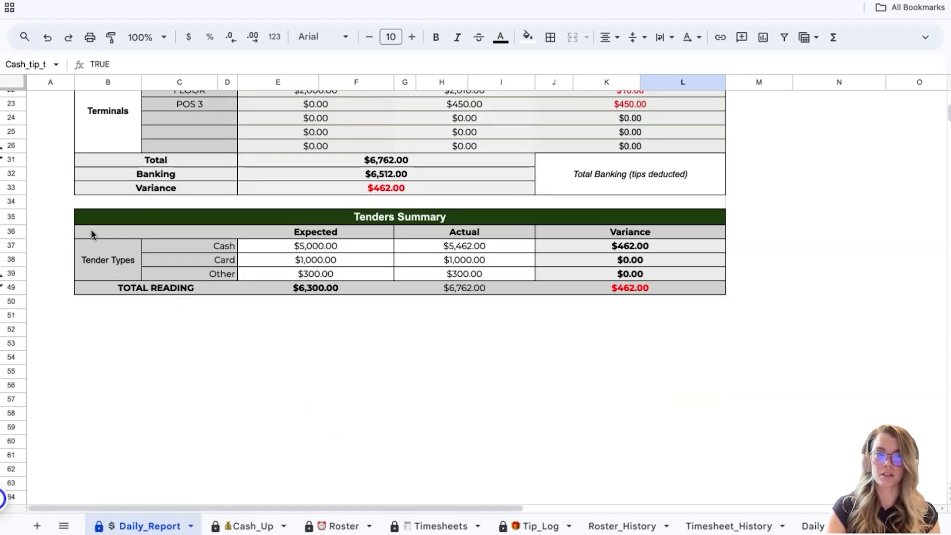
{"action": "left_click", "coordinate": [1, 290]}
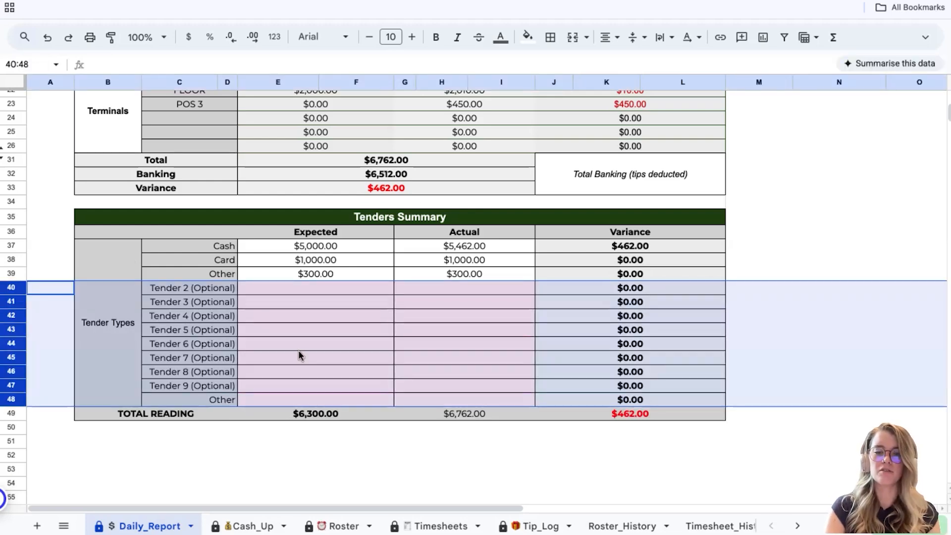
{"action": "scroll", "coordinate": [299, 352], "scroll_direction": "down", "scroll_amount": 2}
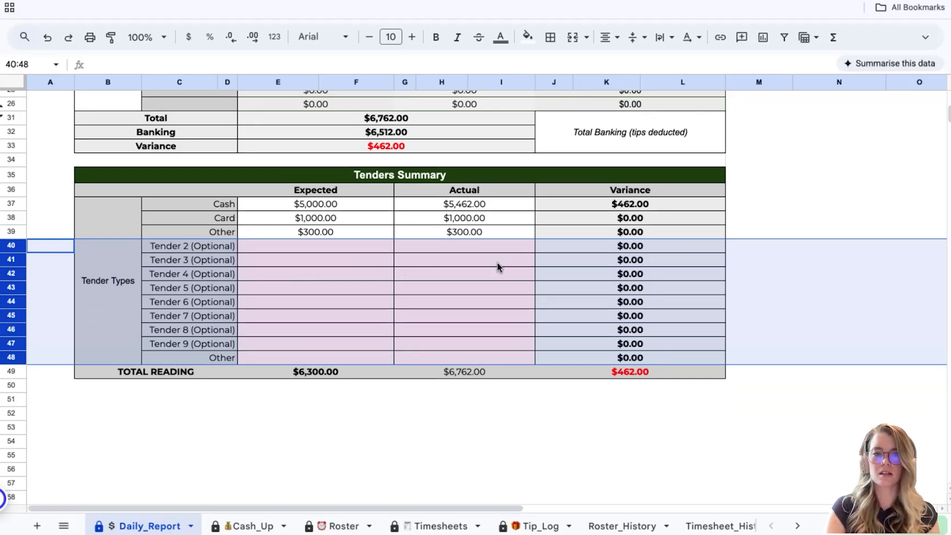
{"action": "left_click", "coordinate": [410, 334]}
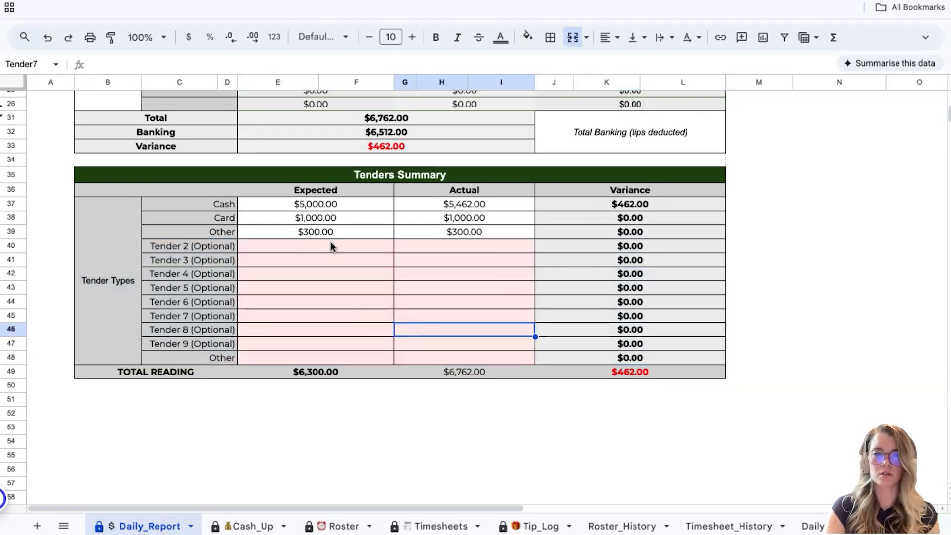
{"action": "left_click_drag", "start_coordinate": [11, 245], "coordinate": [11, 357]}
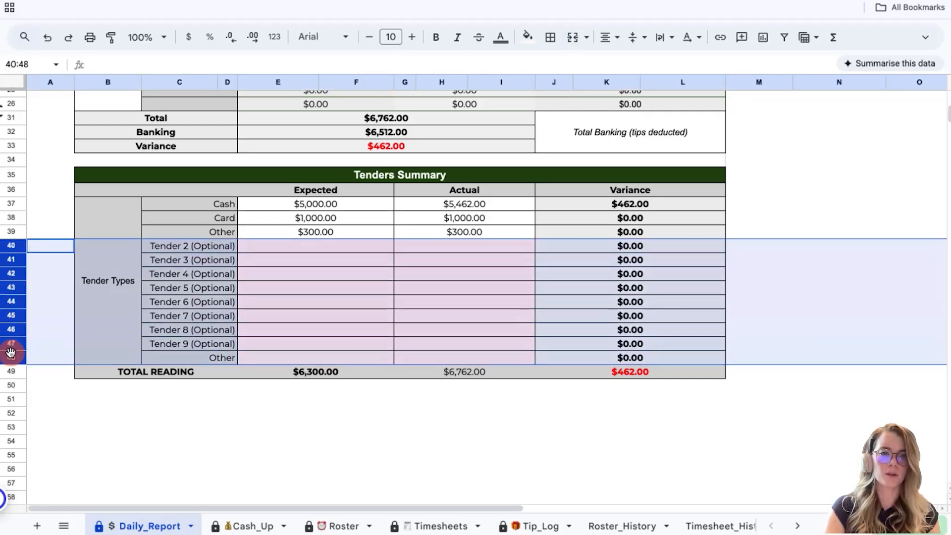
{"action": "right_click", "coordinate": [15, 256]}
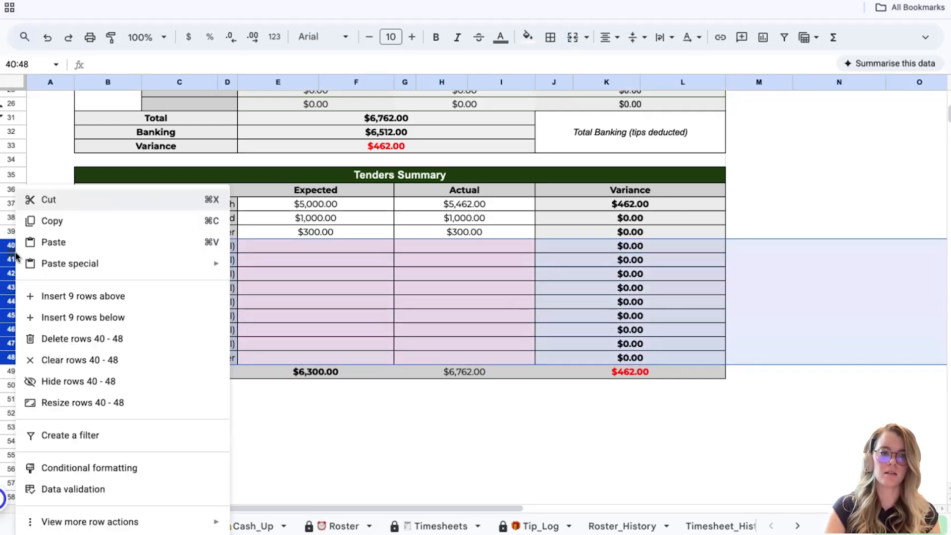
{"action": "left_click", "coordinate": [87, 387]}
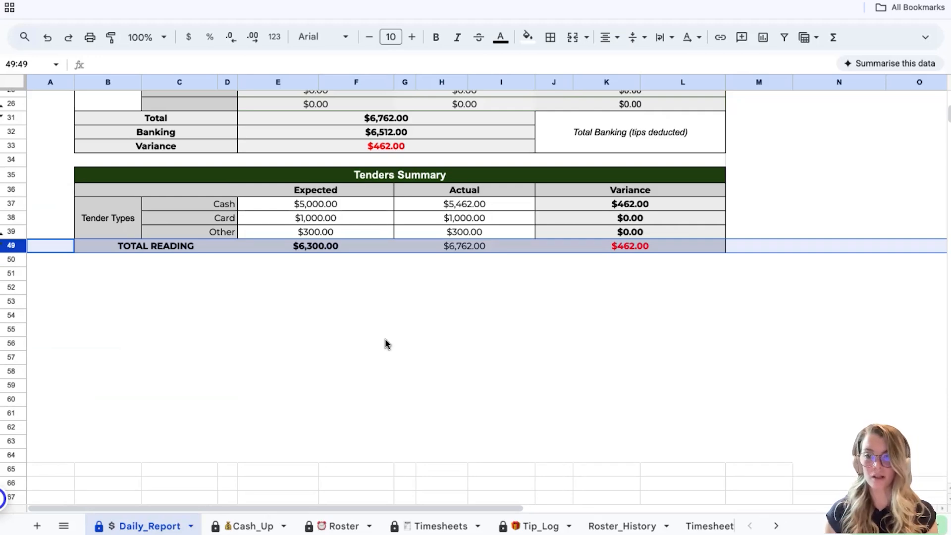
- Log the day's completed Daily Report to the log and clear the report sheet for a new day
{"action": "scroll", "coordinate": [484, 272], "scroll_direction": "up", "scroll_amount": 15}
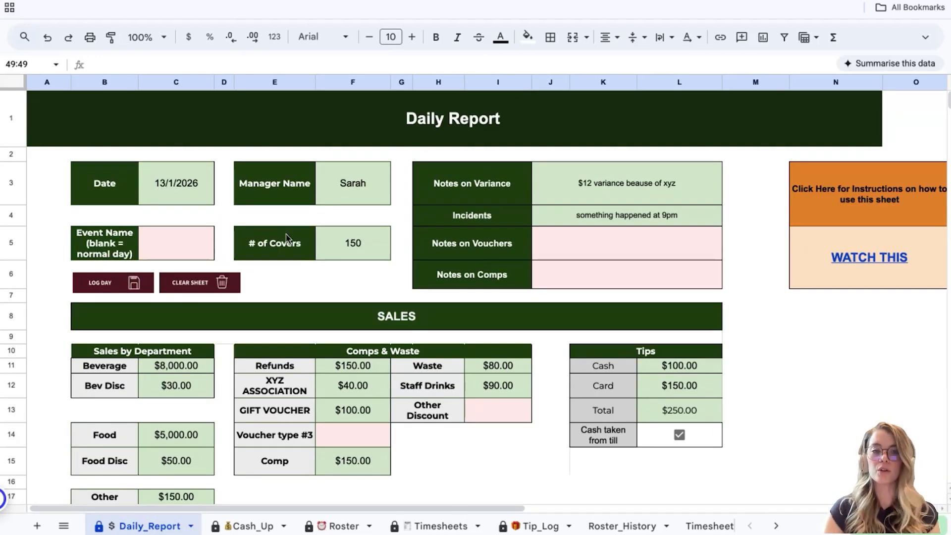
{"action": "left_click", "coordinate": [99, 282]}
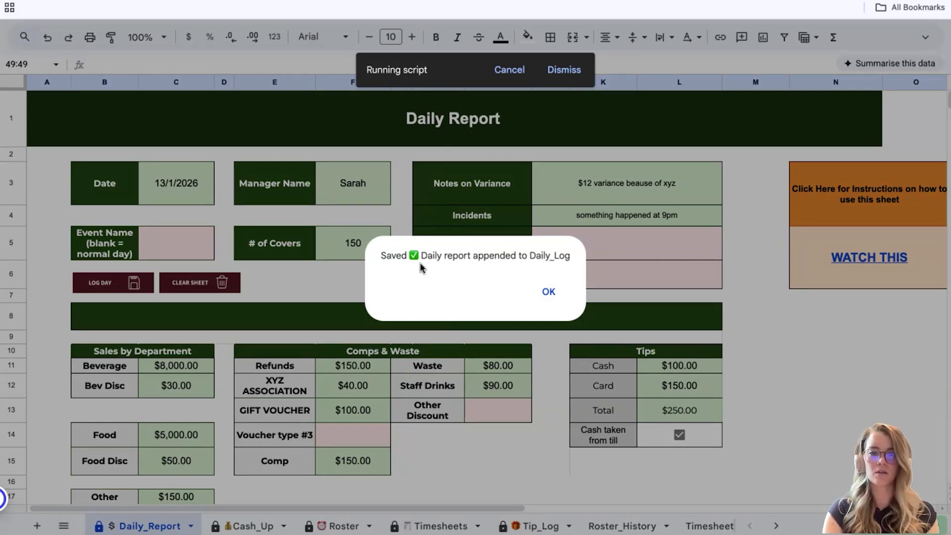
{"action": "left_click", "coordinate": [548, 292]}
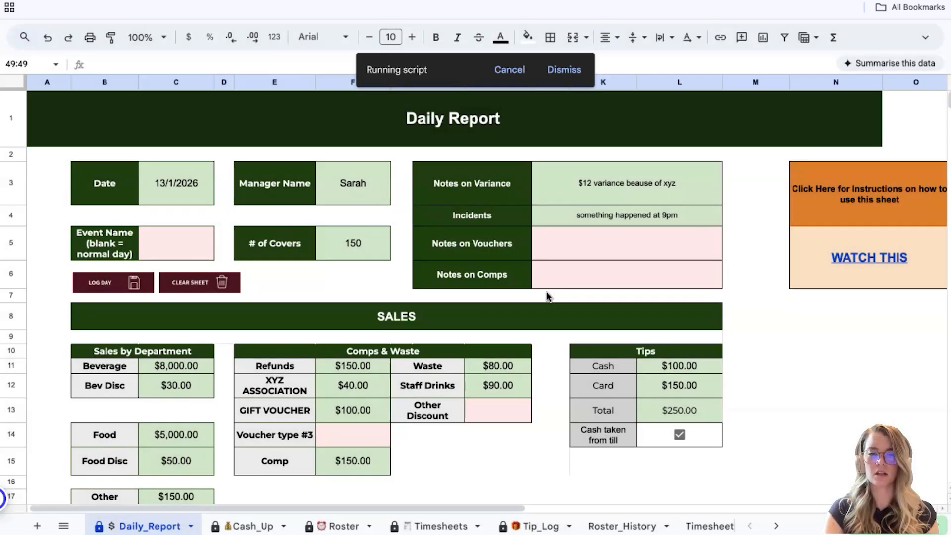
{"action": "left_click", "coordinate": [189, 281]}
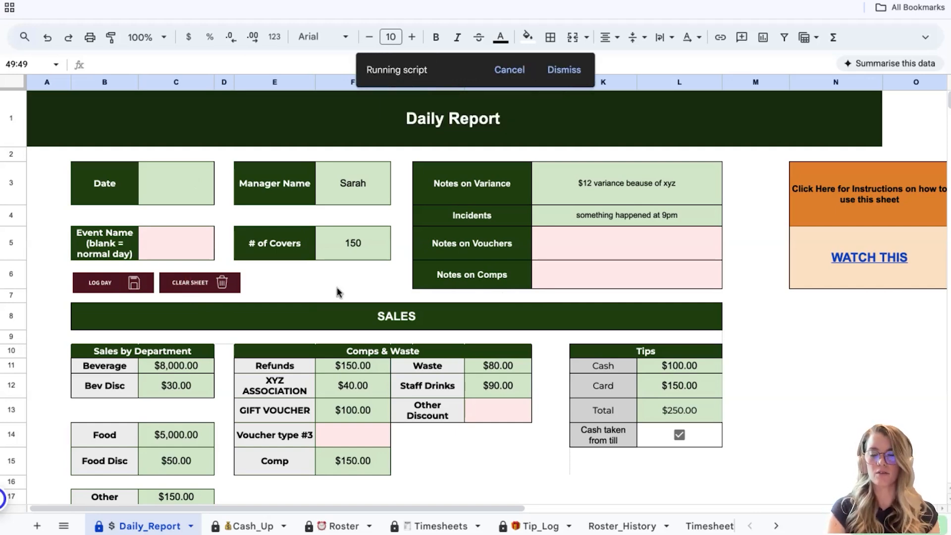